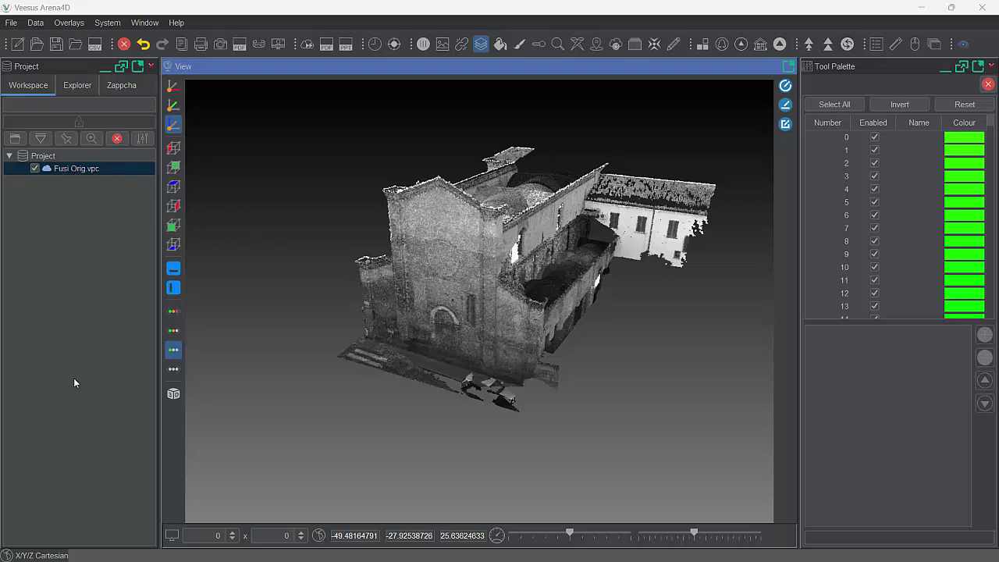
Toggle the visibility of the Fusi Orig.vpc point cloud off and back on.
left_click(35, 168)
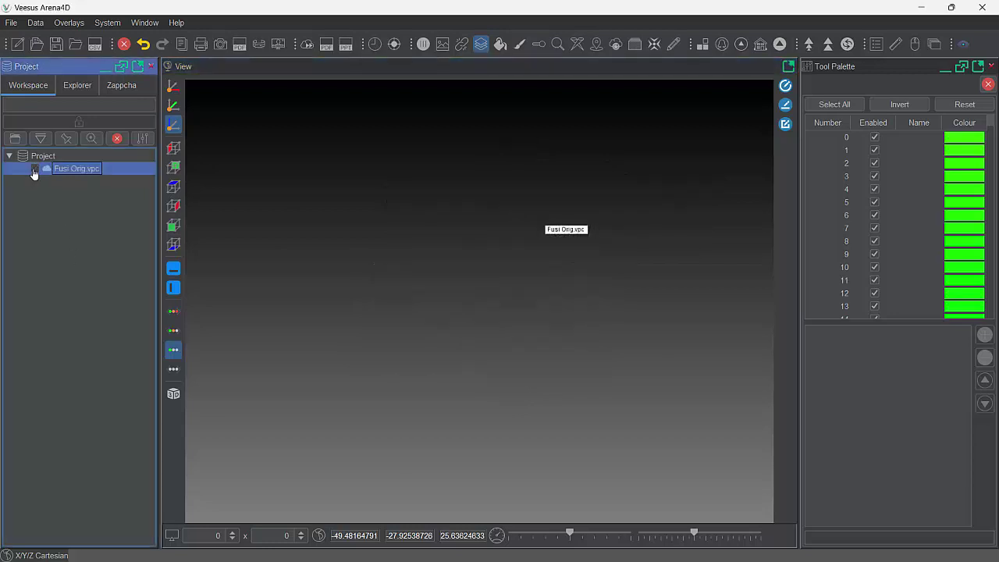
left_click(34, 169)
left_click(34, 168)
left_click(35, 168)
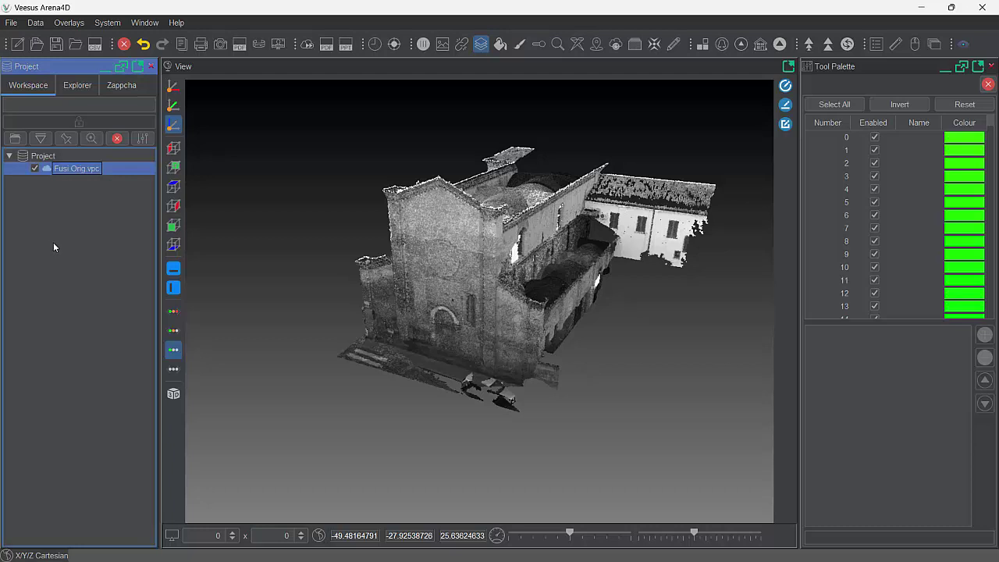
Open the properties of the Fusi Orig.vpc point cloud and look through them.
right_click(94, 175)
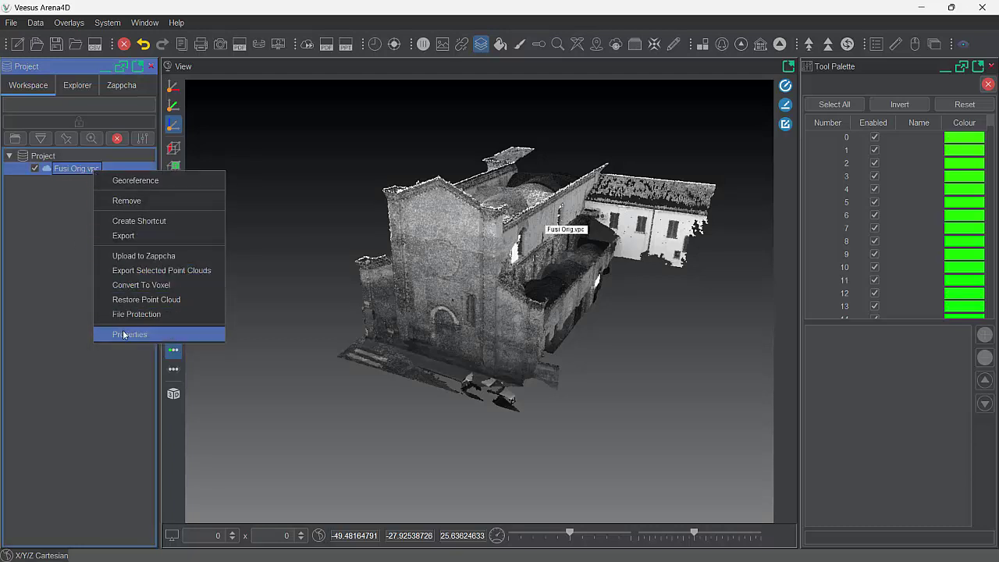
left_click(79, 243)
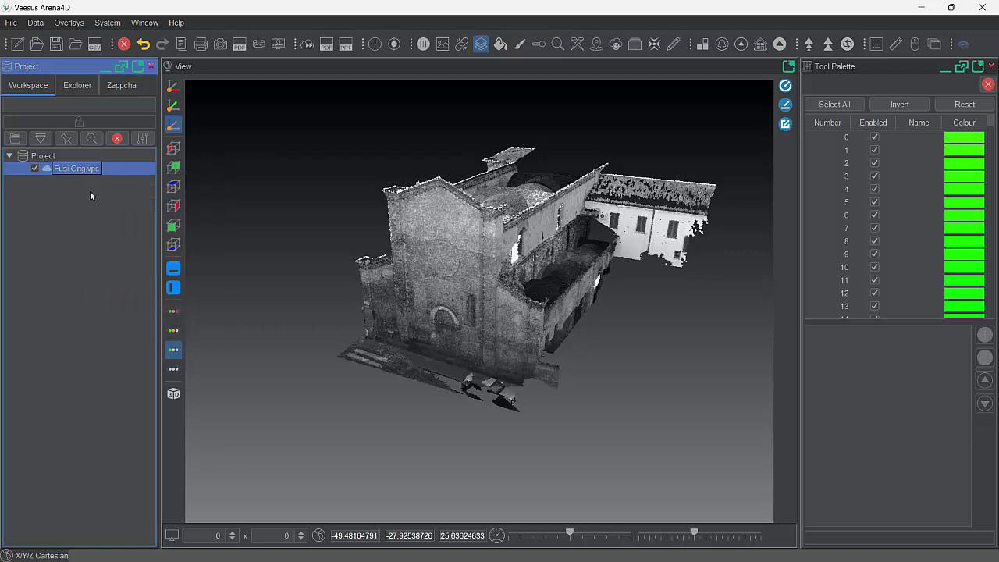
left_click(143, 139)
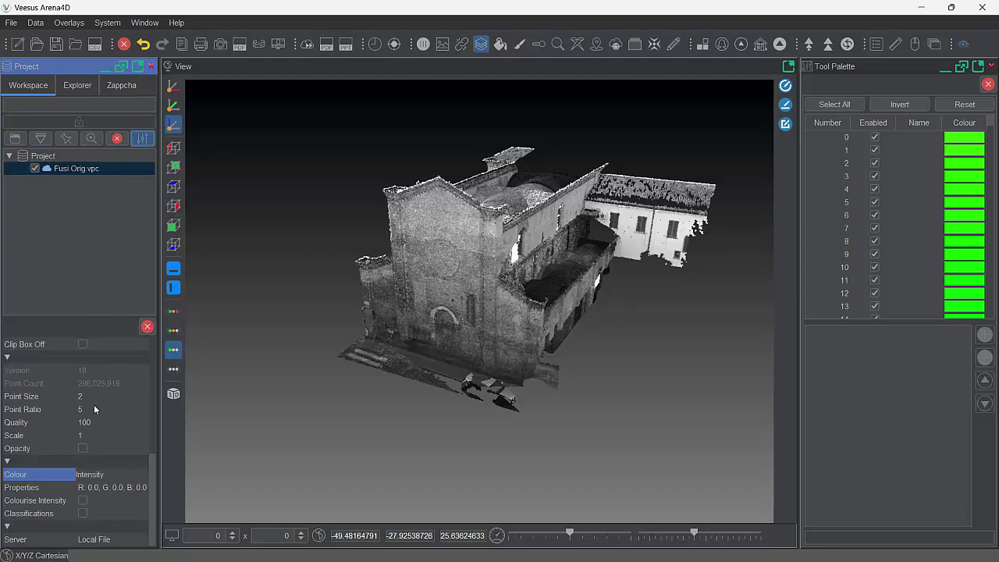
scroll(93, 402, "up", 5)
scroll(94, 399, "down", 5)
scroll(101, 410, "up", 7)
Examine the church point cloud from above, close up at the façade's roof edge, and along its long side.
left_click_drag(538, 269, 495, 334)
double_click(330, 230)
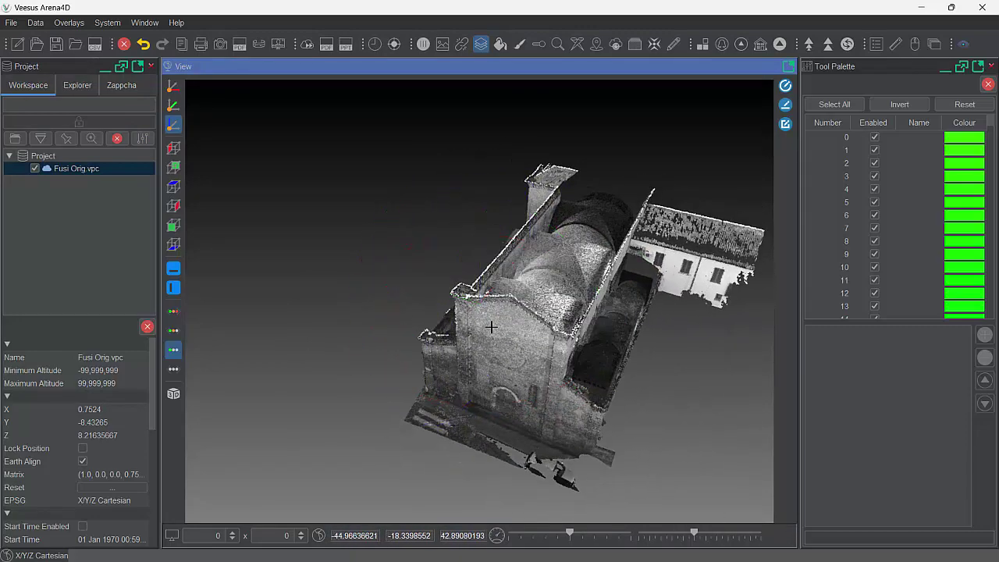
scroll(483, 326, "up", 8)
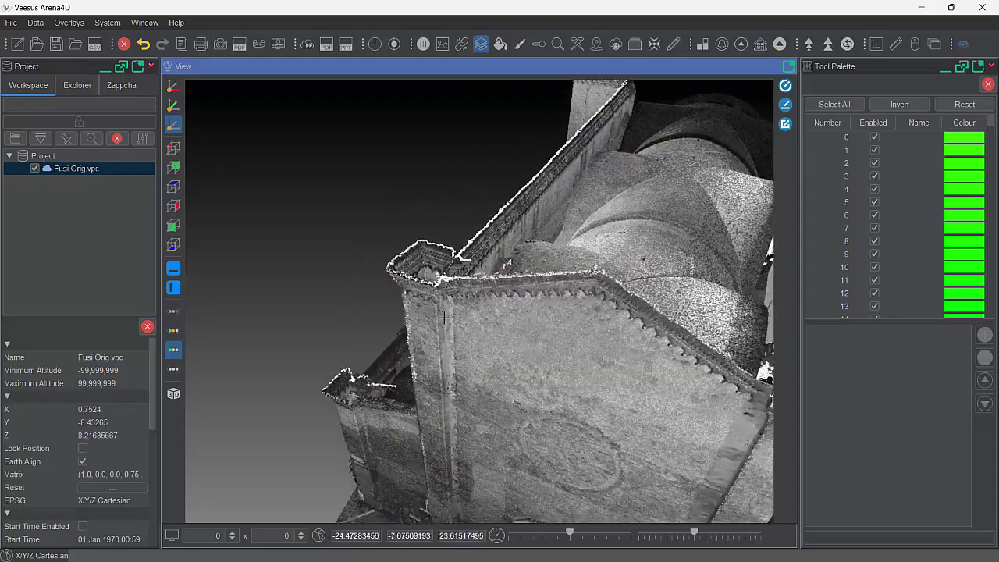
scroll(443, 317, "down", 5)
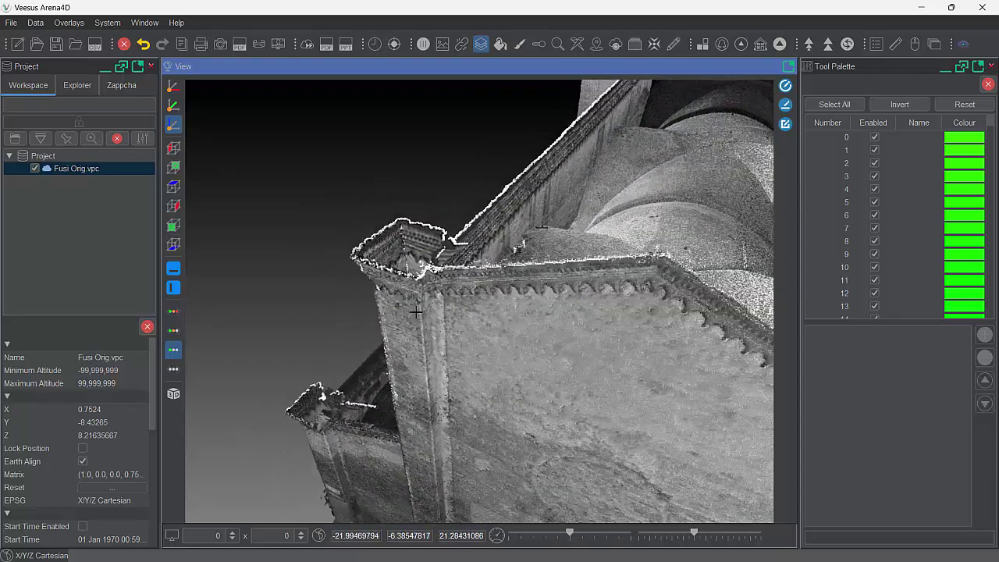
scroll(418, 313, "down", 8)
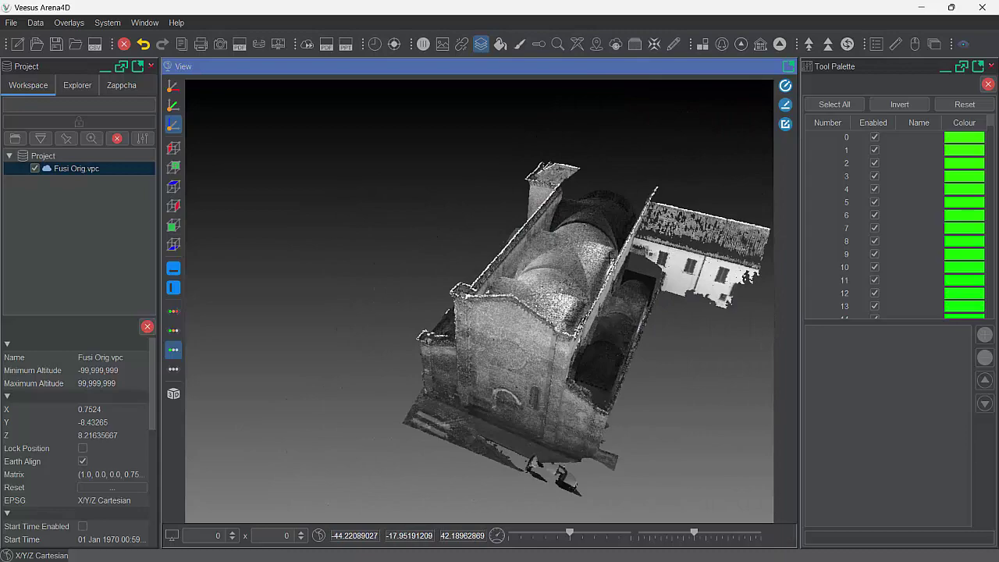
left_click_drag(490, 300, 390, 292)
left_click_drag(528, 290, 521, 321)
middle_click_drag(449, 320, 488, 308)
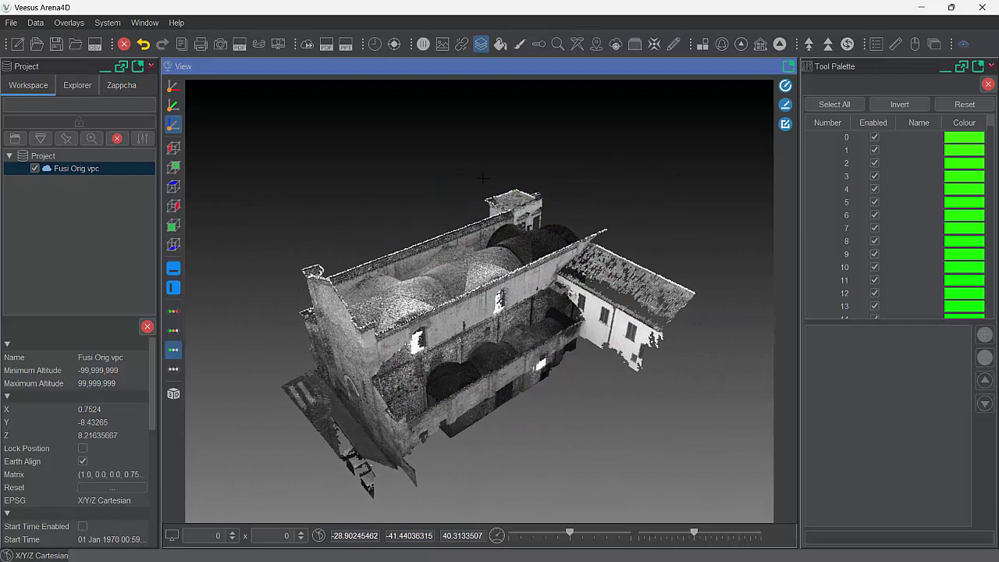
Set the Colour property of the Fusi Orig.vpc point cloud to Colour.
left_click(500, 45)
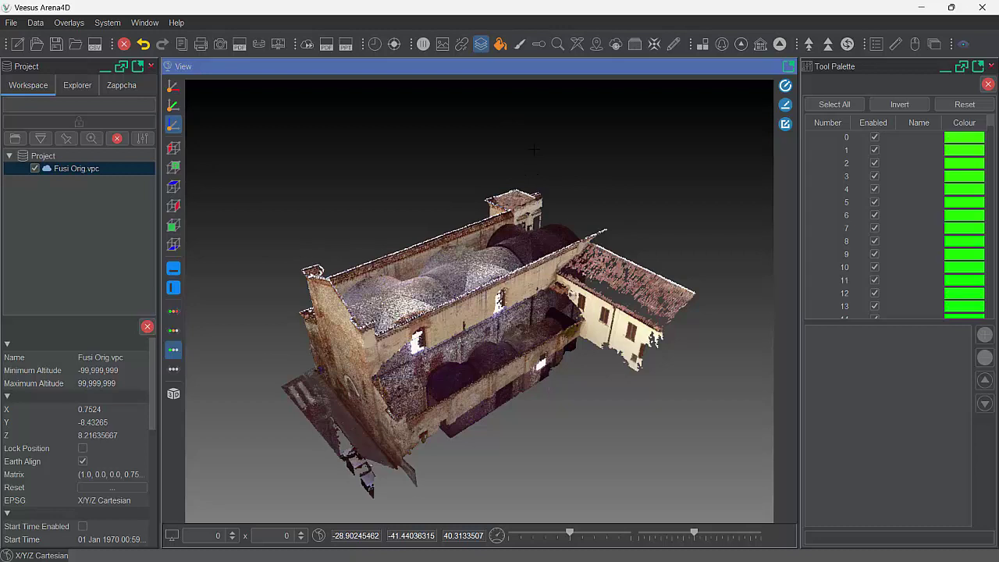
left_click(502, 45)
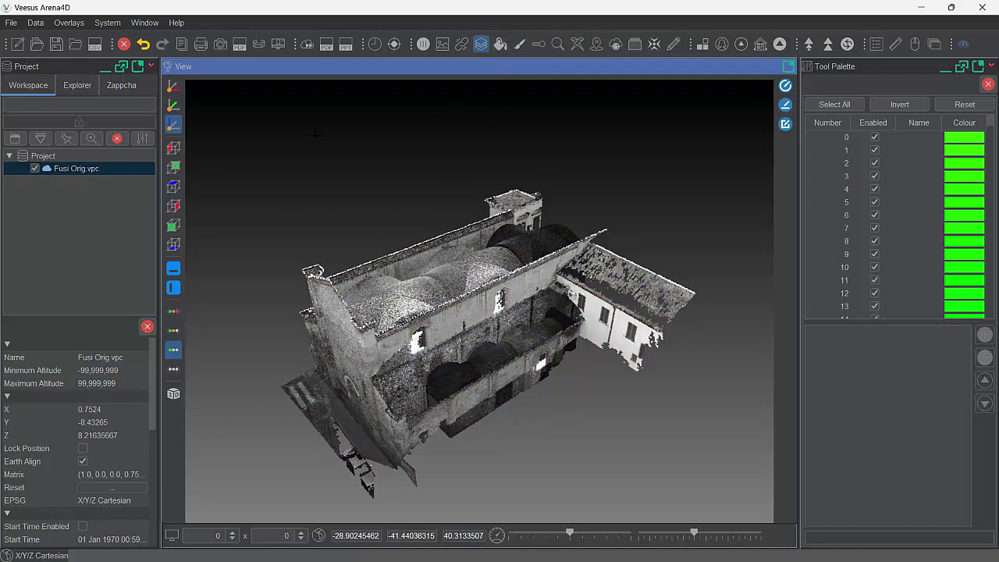
scroll(78, 468, "down", 4)
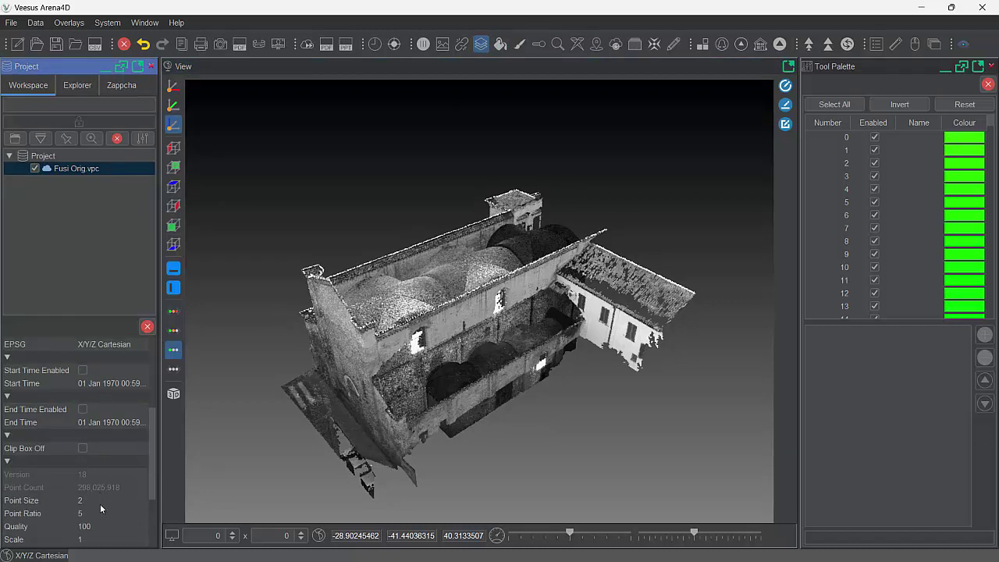
scroll(100, 505, "down", 3)
mouse_move(152, 476)
left_mouse_down()
mouse_move(163, 466)
mouse_move(167, 408)
mouse_move(154, 478)
left_mouse_up()
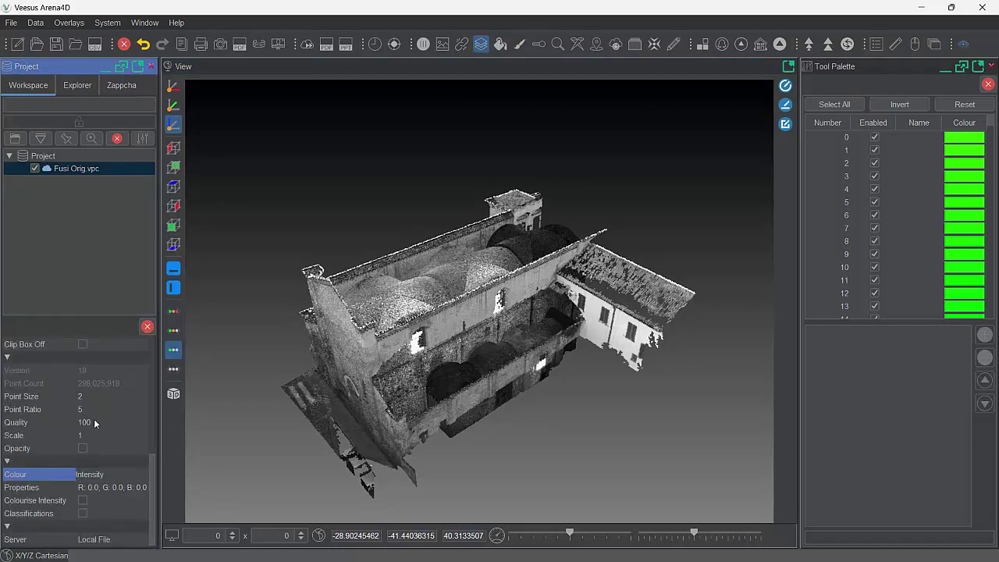
left_click(98, 478)
left_click(107, 501)
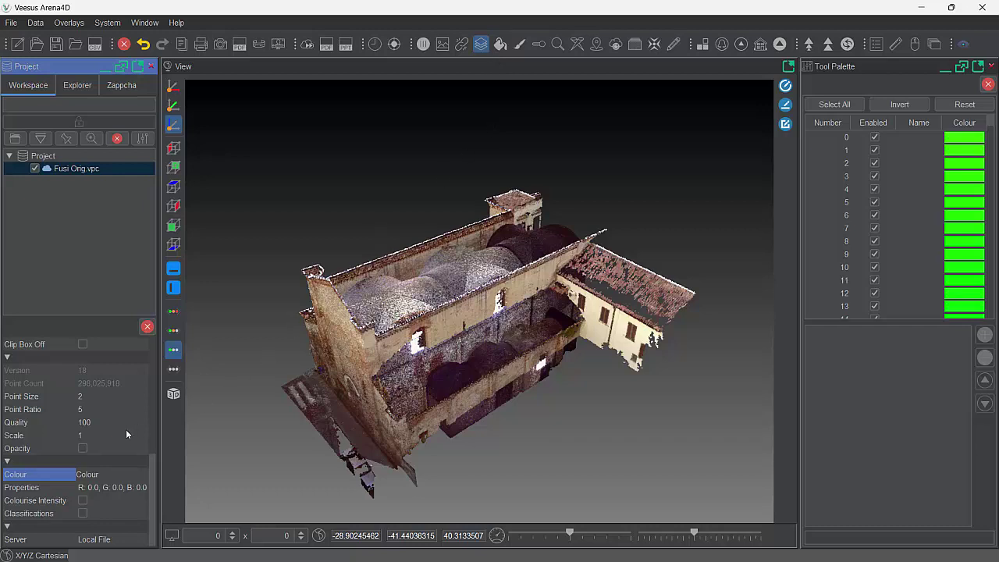
scroll(96, 438, "down", 6)
scroll(96, 439, "up", 2)
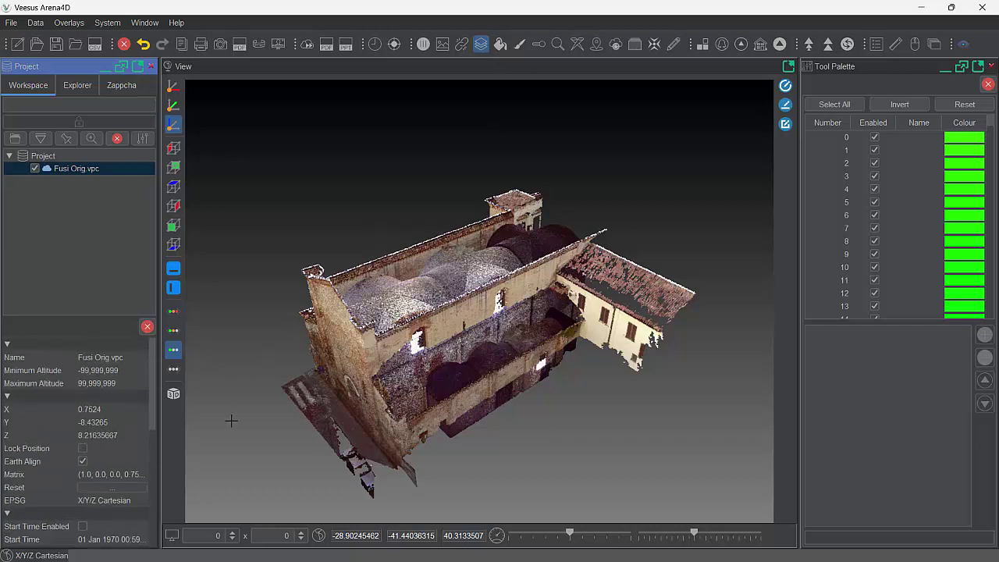
Compare the view's rendering at the lowest supersampling level, at SSAA x1.0, and one level above it.
left_click(178, 374)
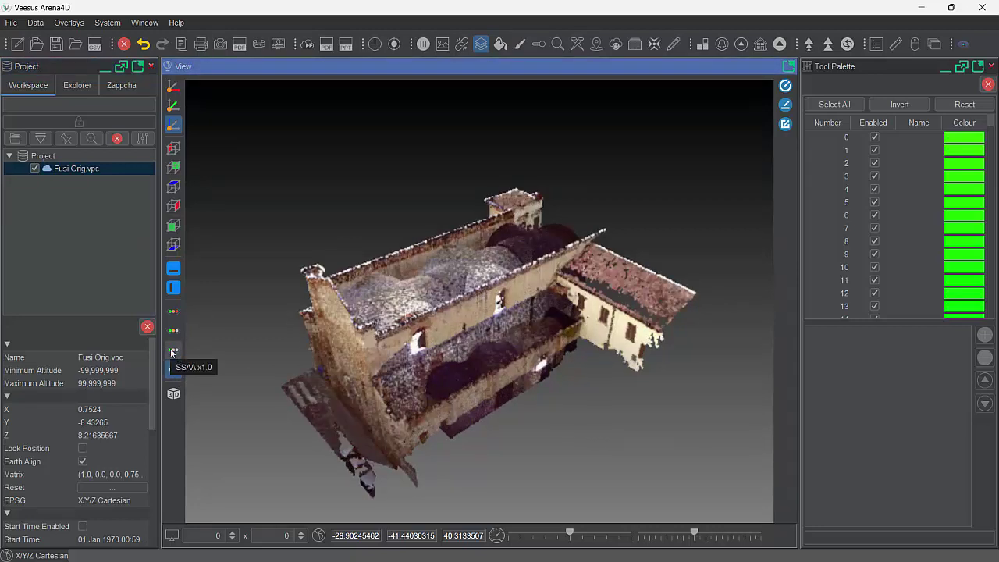
left_click(172, 352)
scroll(432, 326, "up", 2)
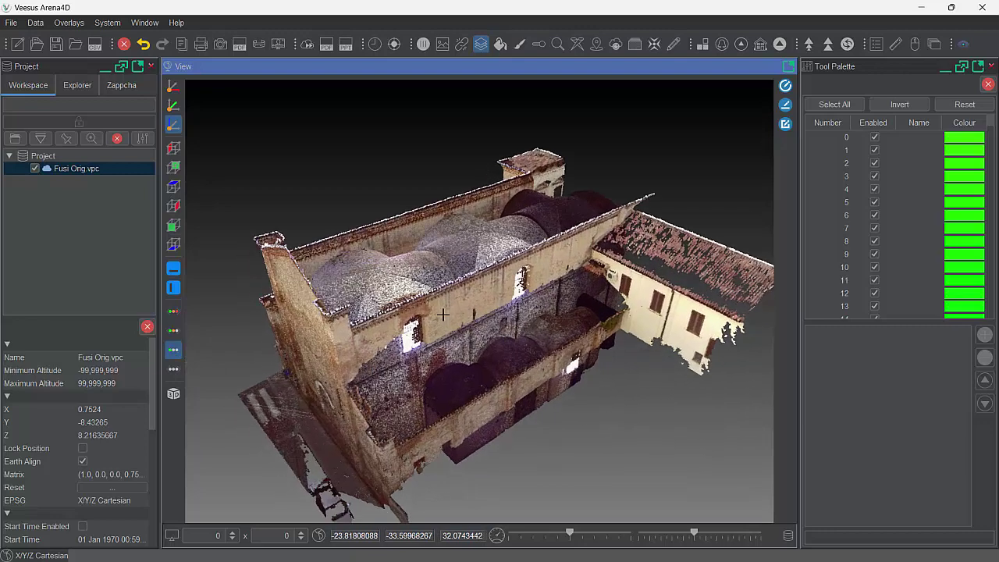
left_click(175, 332)
left_click(173, 350)
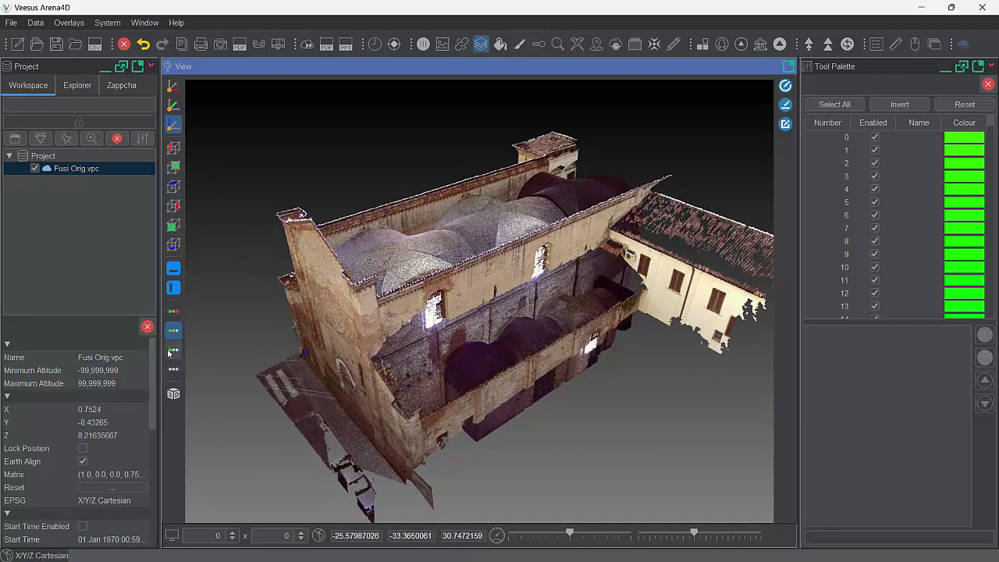
left_click(173, 331)
Raise the supersampling to its highest level and inspect the church from several angles.
mouse_move(427, 316)
left_mouse_down()
mouse_move(639, 281)
mouse_move(406, 316)
mouse_move(584, 313)
mouse_move(491, 328)
mouse_move(550, 339)
left_mouse_up()
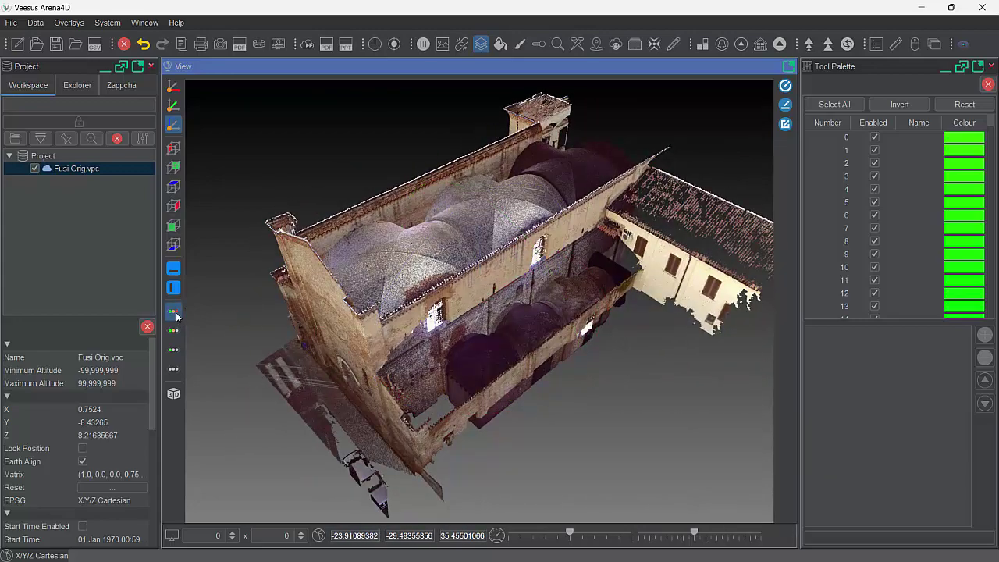
left_click_drag(469, 189, 420, 245)
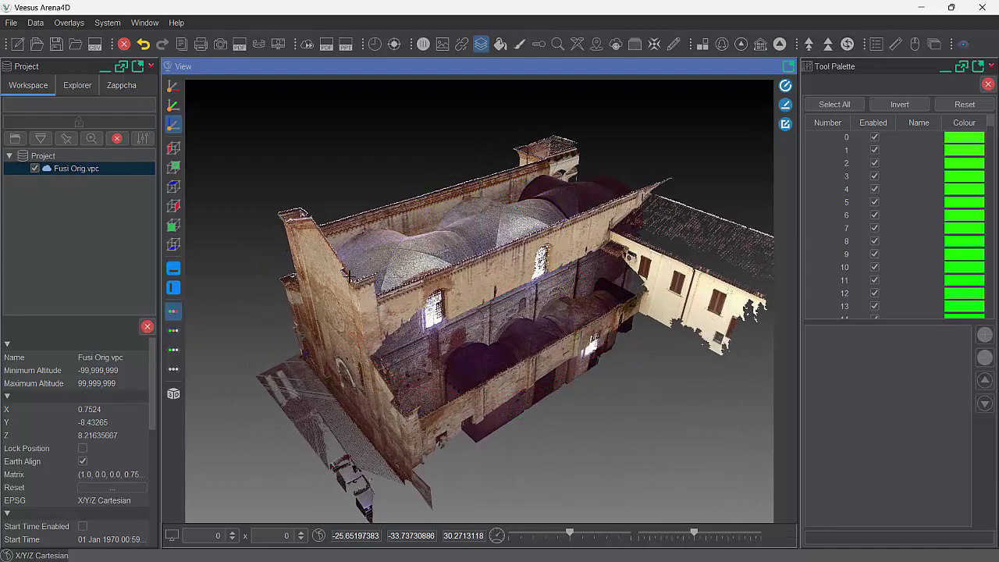
left_click_drag(368, 303, 471, 280)
right_click_drag(471, 280, 433, 280)
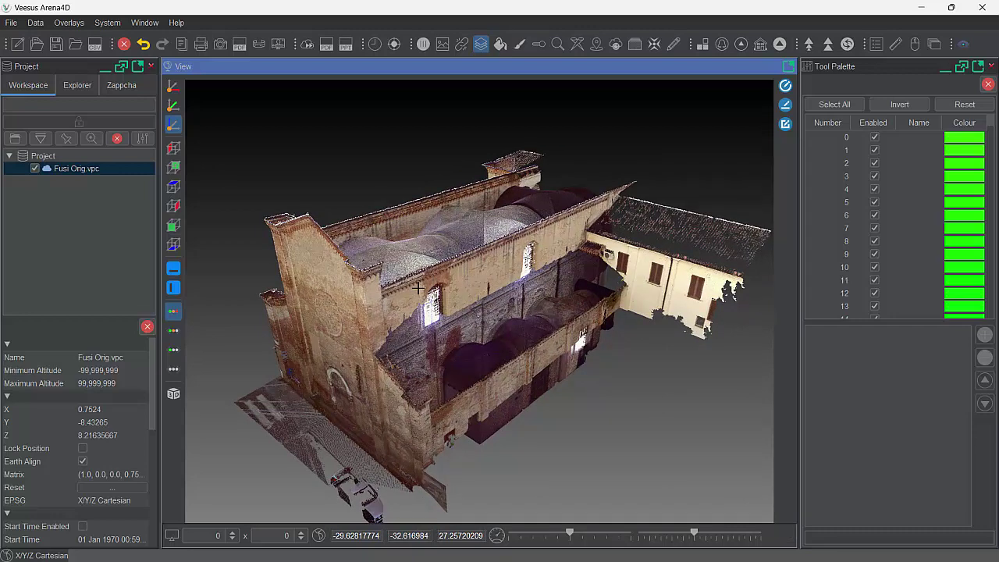
left_click_drag(418, 287, 378, 311)
left_click_drag(451, 308, 455, 267)
Set the supersampling to the level directly above SSAA x1.0.
left_click(176, 330)
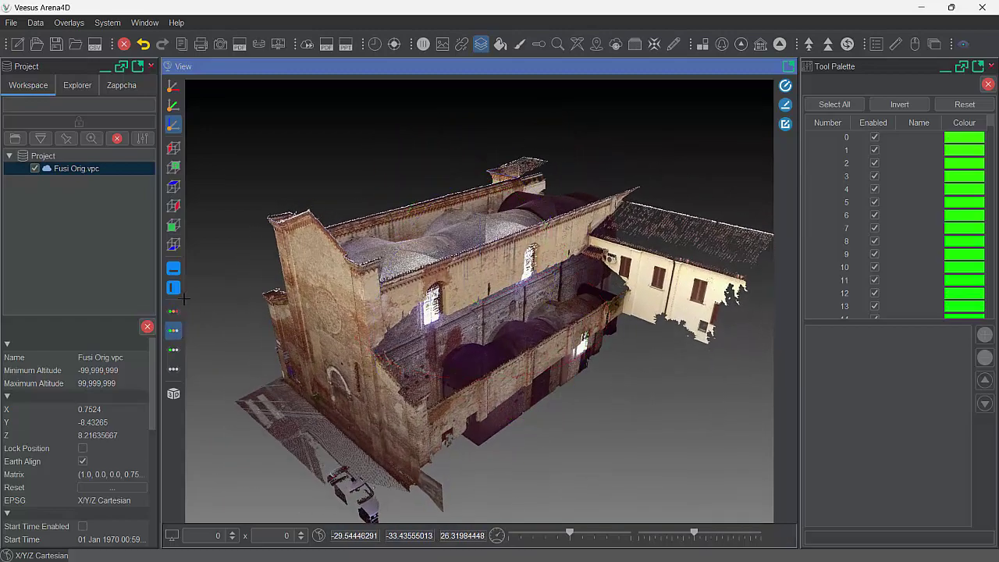
left_click(173, 329)
left_click_drag(339, 310, 365, 299)
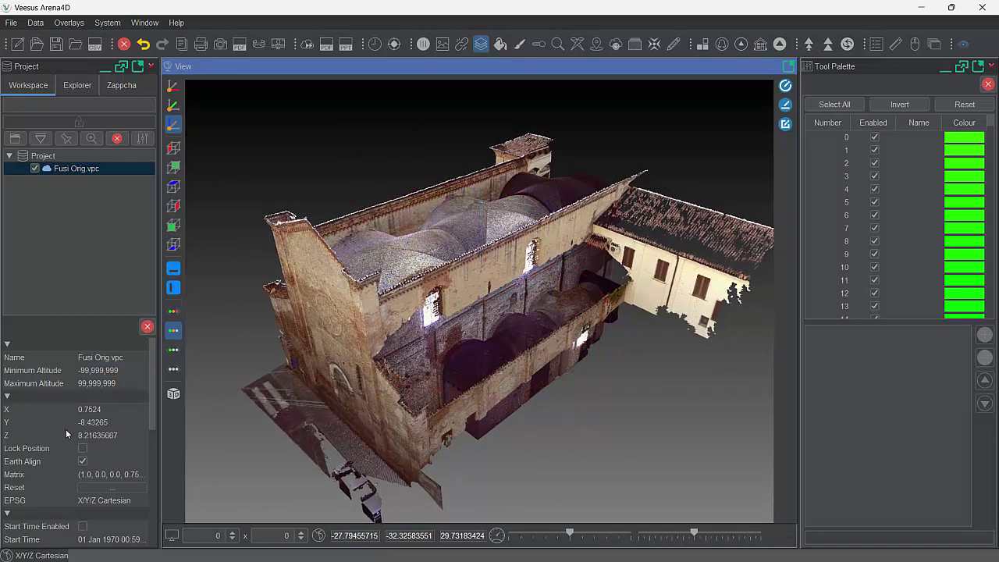
Try larger points on the Fusi Orig.vpc cloud by raising its Point Size to 3 and above.
scroll(94, 433, "down", 2)
scroll(89, 440, "up", 2)
scroll(117, 441, "down", 2)
scroll(122, 445, "down", 4)
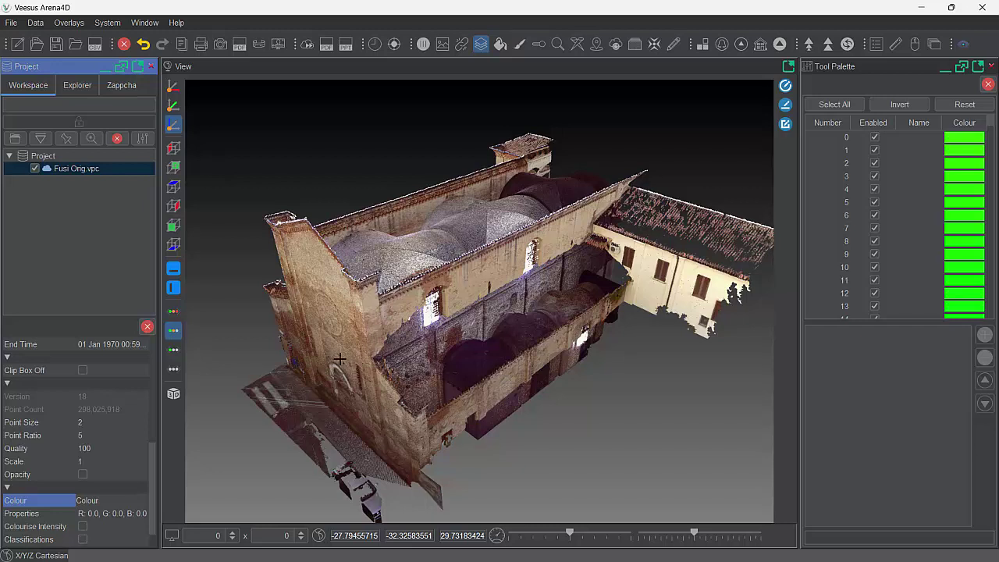
key("minus")
key("plus")
key("plus")
key("plus")
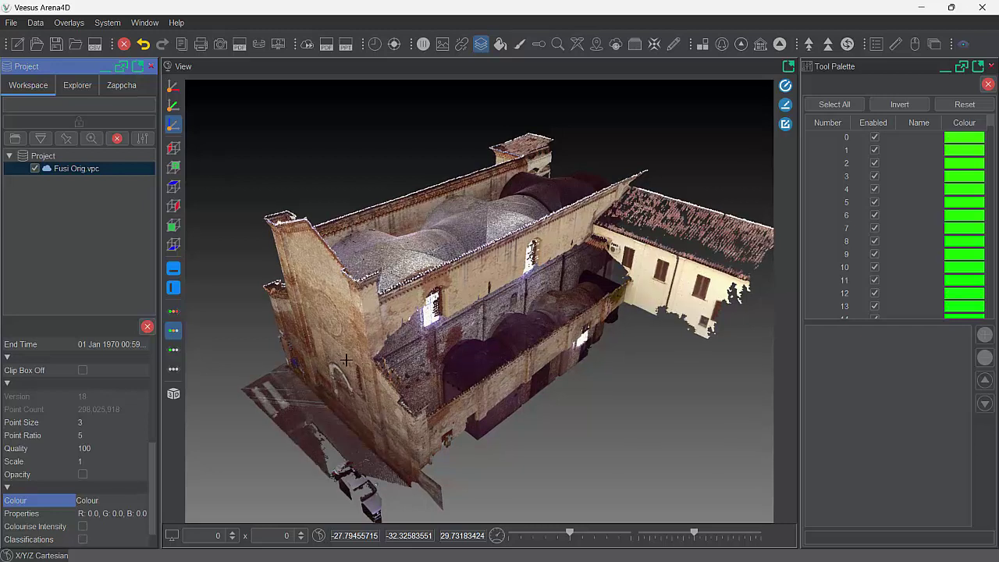
key("plus")
Reduce the cloud's Point Size to 1 and inspect the church façade and vaults.
key("minus")
key("minus")
key("minus")
key("minus")
scroll(362, 312, "up", 2)
left_click_drag(362, 312, 398, 311)
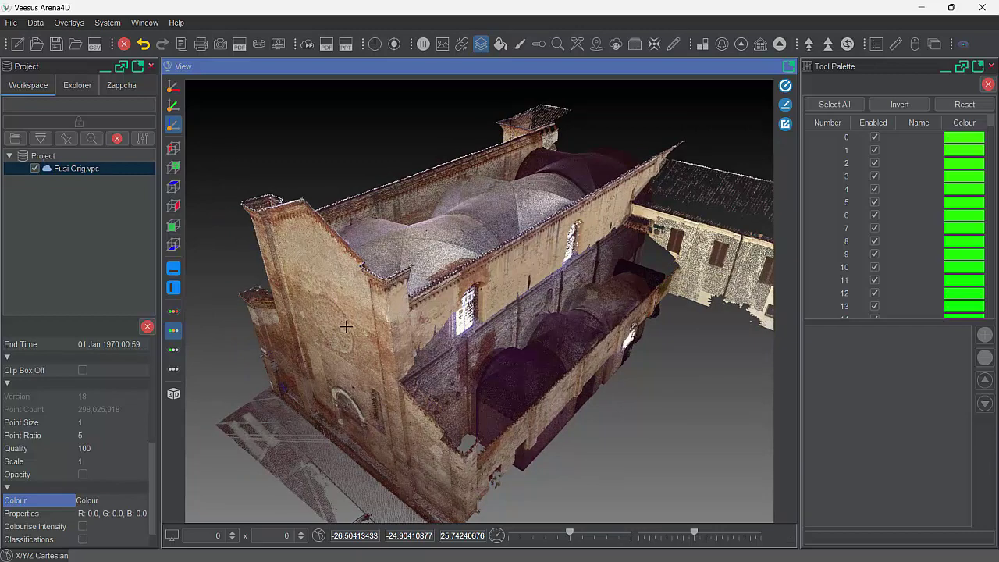
mouse_move(356, 305)
left_mouse_down()
mouse_move(337, 312)
mouse_move(350, 307)
left_mouse_up()
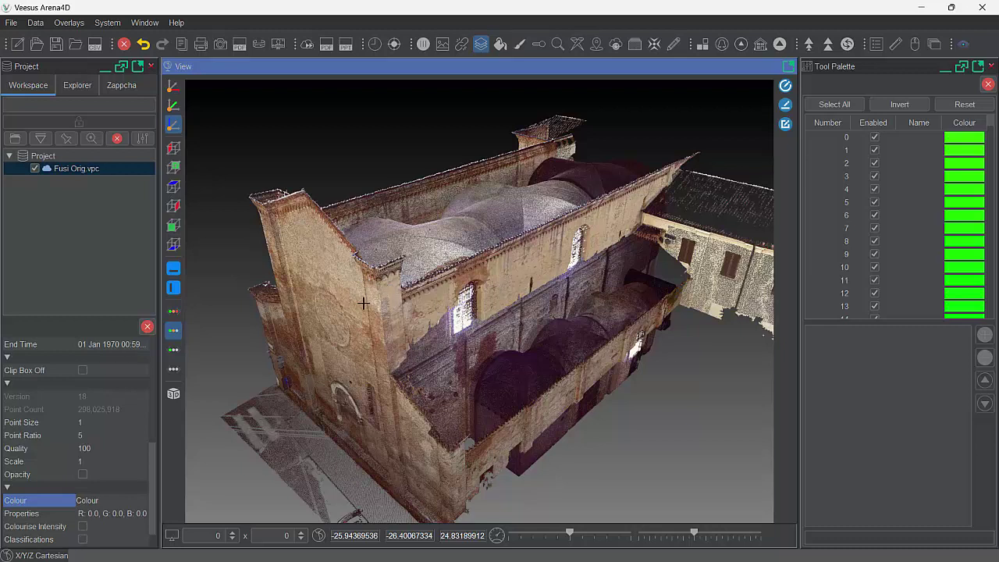
Set the point cloud's Point Size to 2.
key("plus")
key("plus")
key("minus")
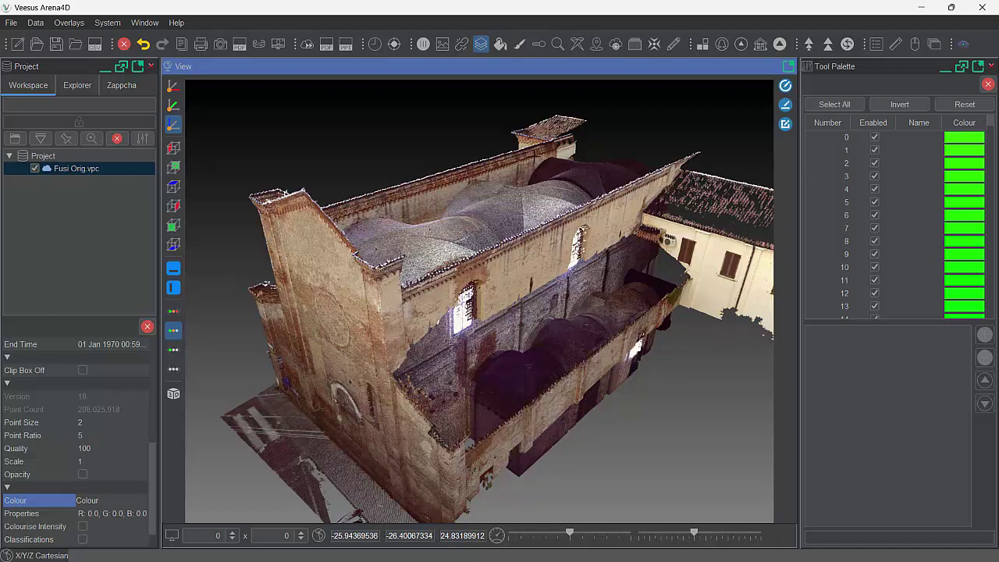
Turn on point scaling for the view and examine the church up close and from several angles.
left_click(538, 45)
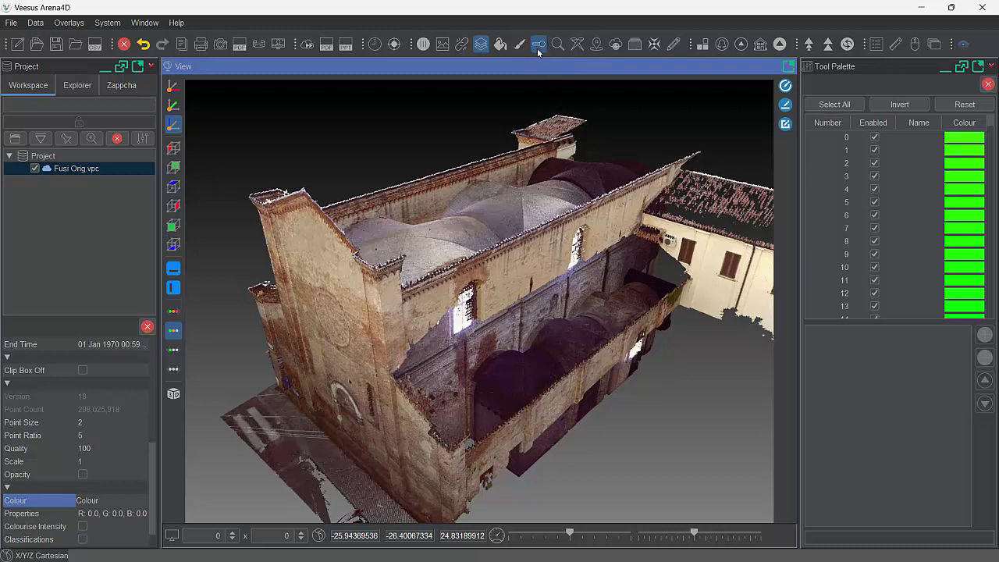
scroll(453, 247, "up", 5)
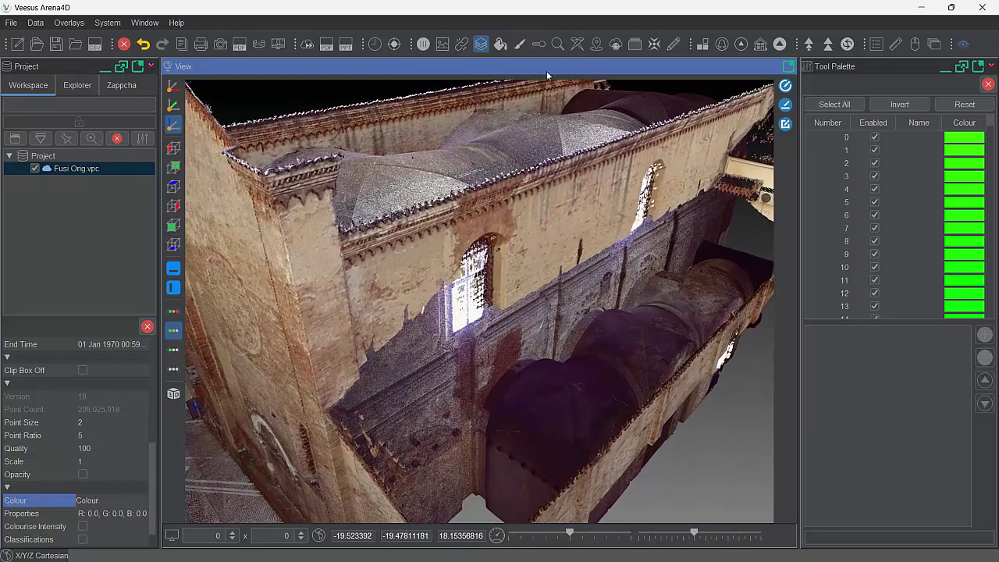
left_click(539, 45)
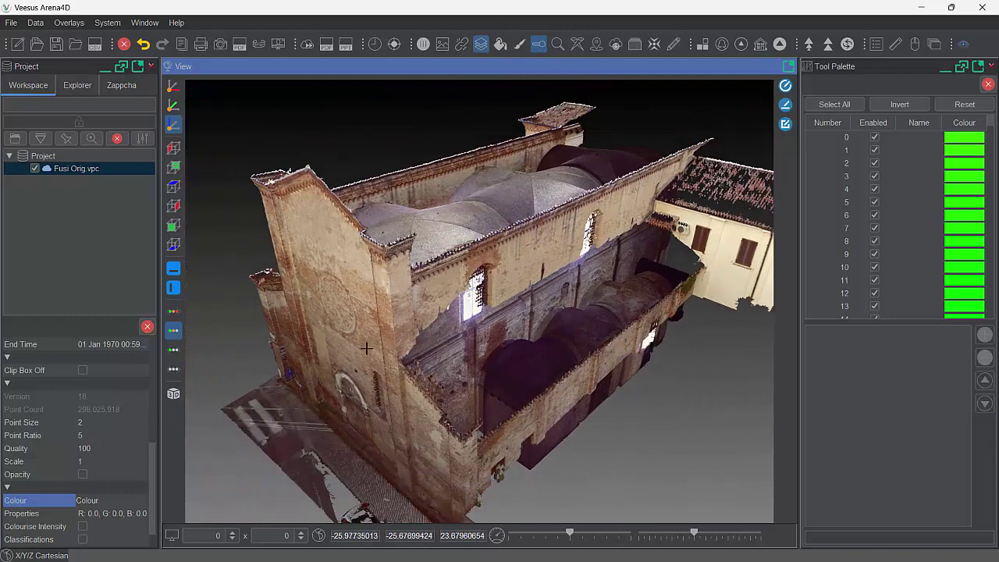
mouse_move(366, 348)
left_mouse_down()
mouse_move(402, 349)
mouse_move(356, 358)
left_mouse_up()
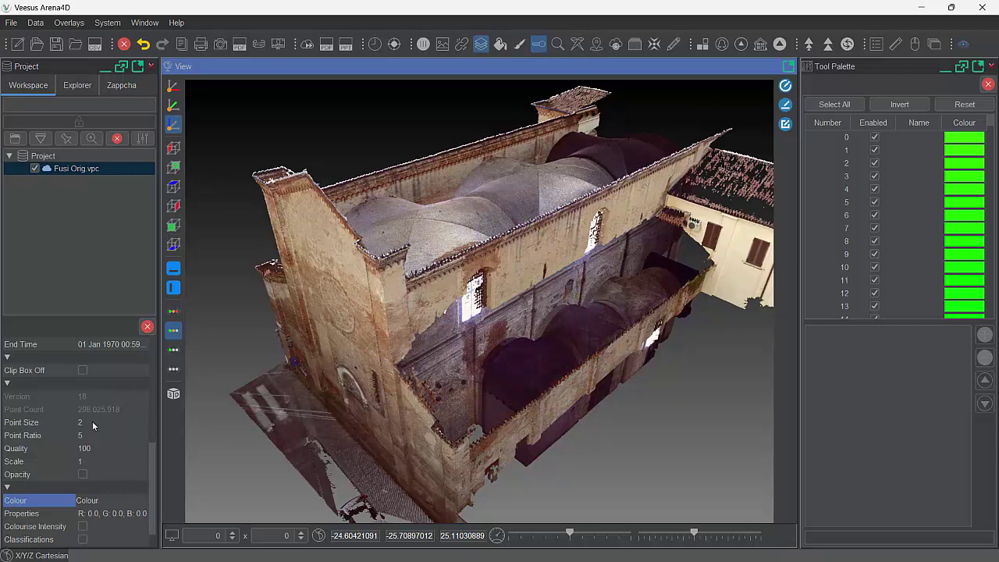
left_click_drag(425, 337, 366, 341)
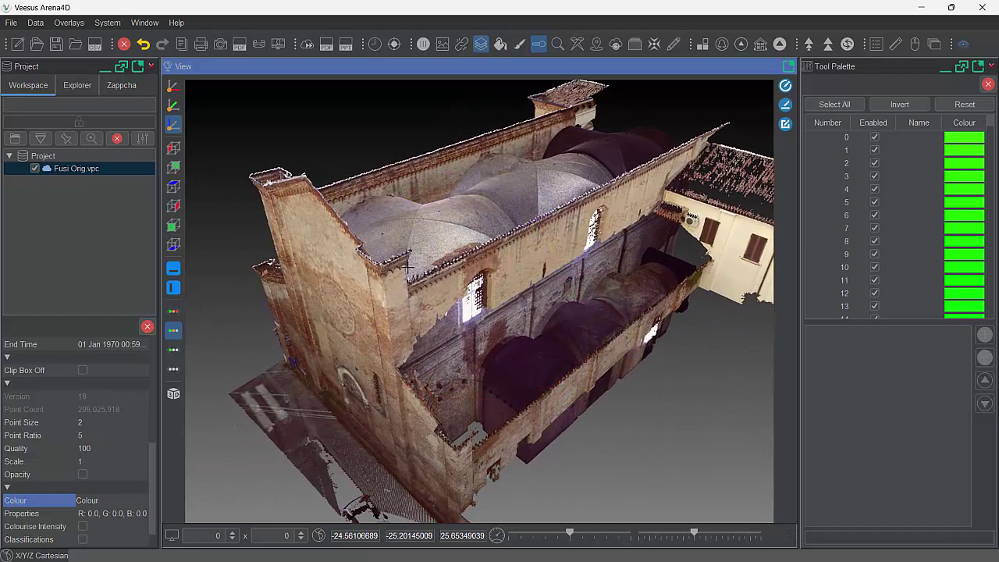
left_click_drag(379, 304, 408, 299)
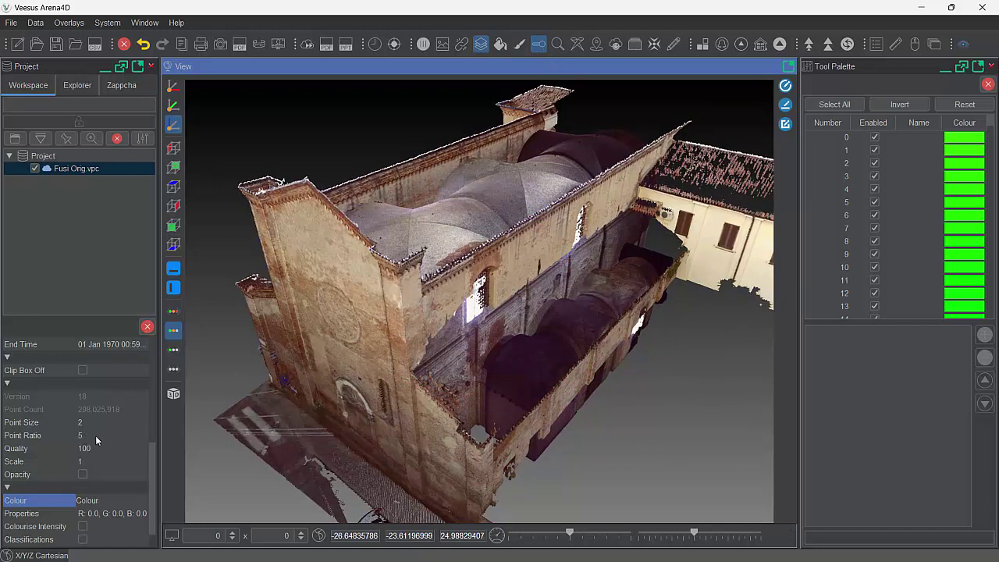
scroll(377, 354, "down", 3)
left_click_drag(377, 354, 440, 276)
scroll(368, 324, "up", 5)
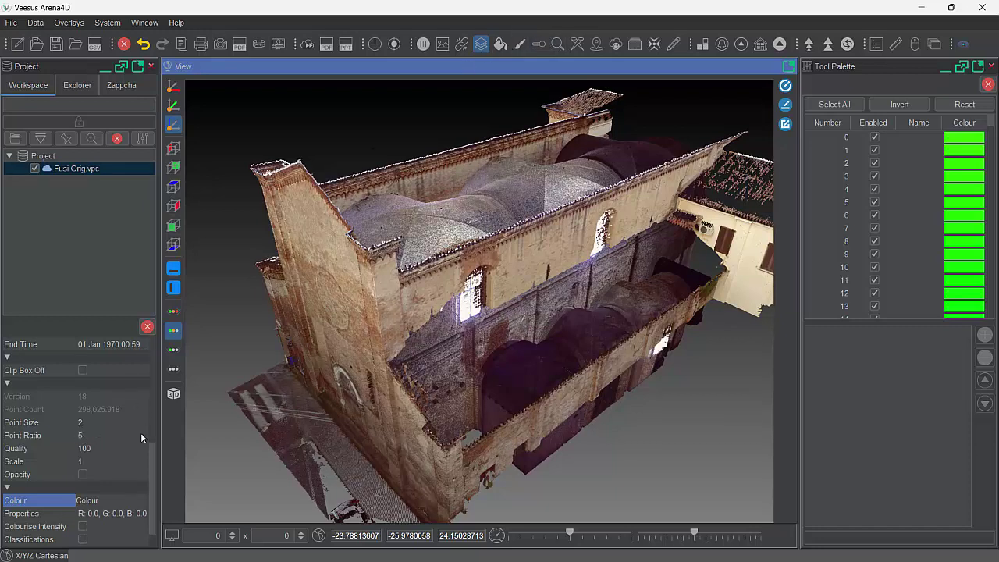
left_click(538, 46)
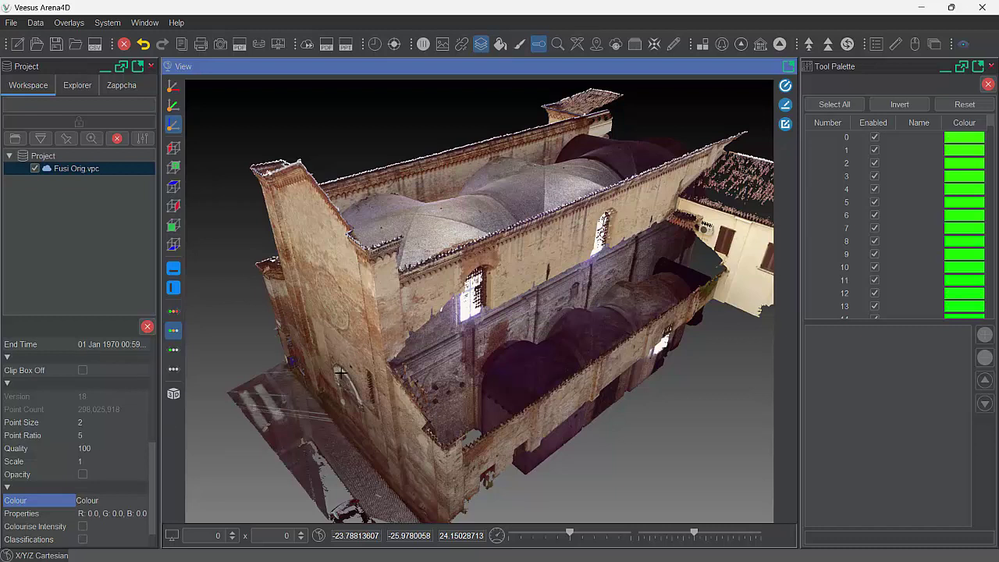
Set the Fusi Orig.vpc cloud's Quality to 200.
left_click(96, 449)
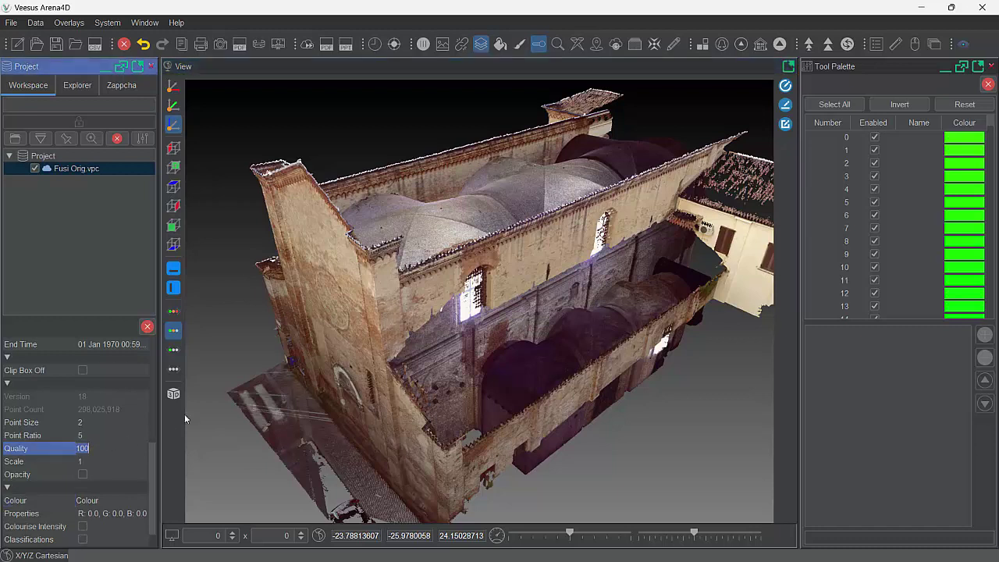
key("Return")
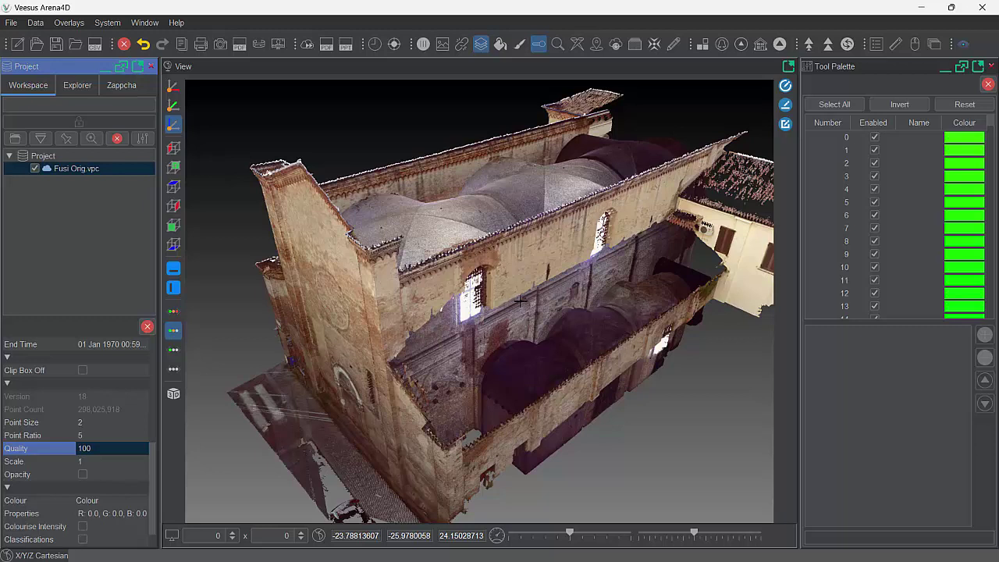
left_click(107, 449)
type("200")
key("Return")
Examine the density of the points on the church façade, vaults and side walls from several angles and distances.
left_click_drag(293, 384, 161, 396)
left_click_drag(438, 322, 406, 323)
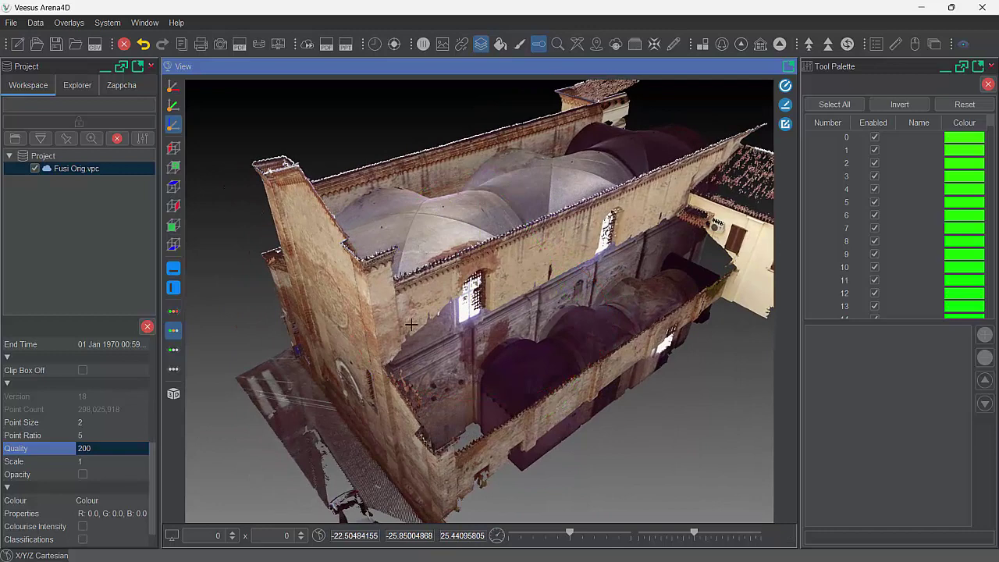
scroll(403, 323, "up", 1)
scroll(403, 323, "up", 3)
left_click_drag(373, 289, 349, 231)
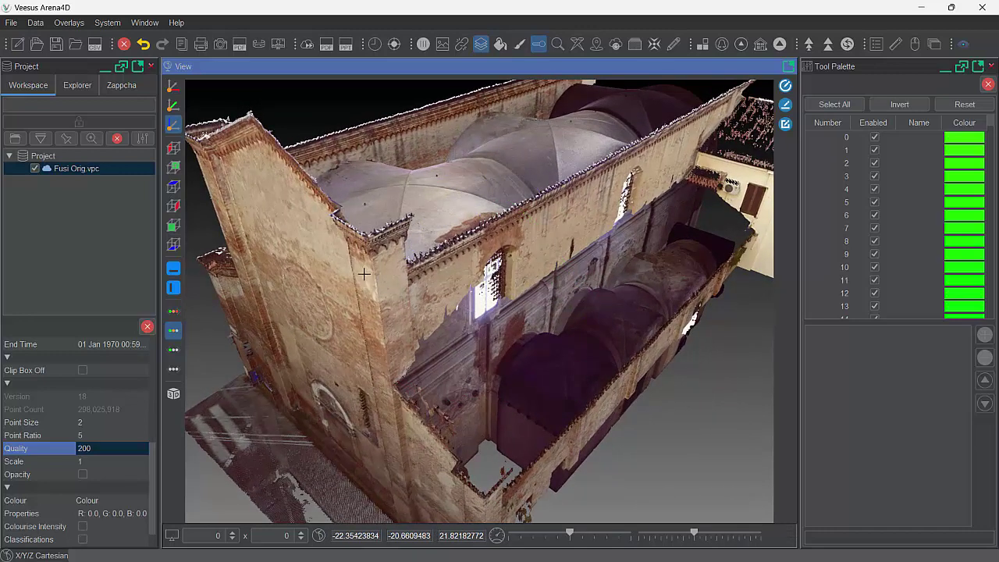
left_click_drag(429, 286, 447, 275)
scroll(391, 281, "up", 5)
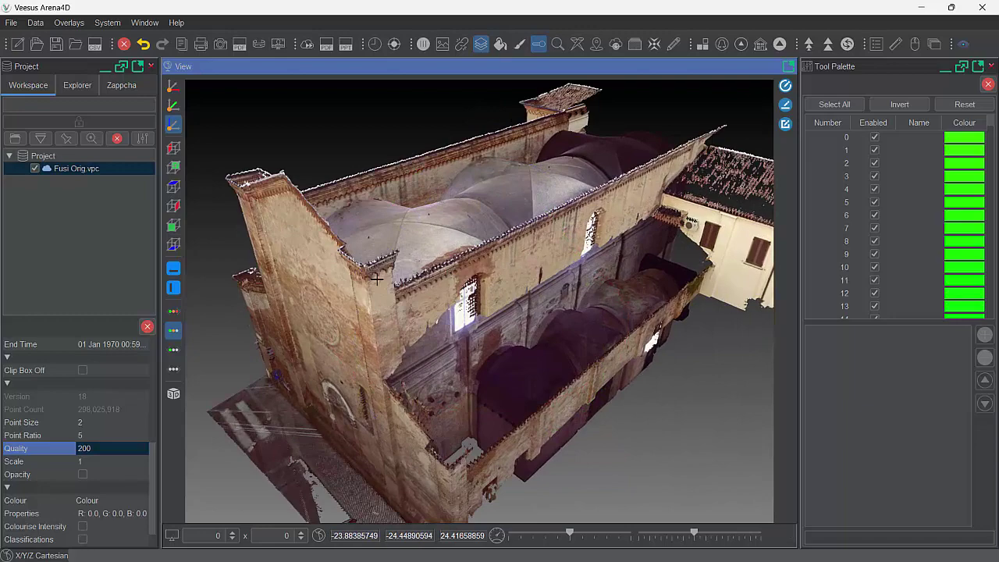
scroll(391, 277, "down", 5)
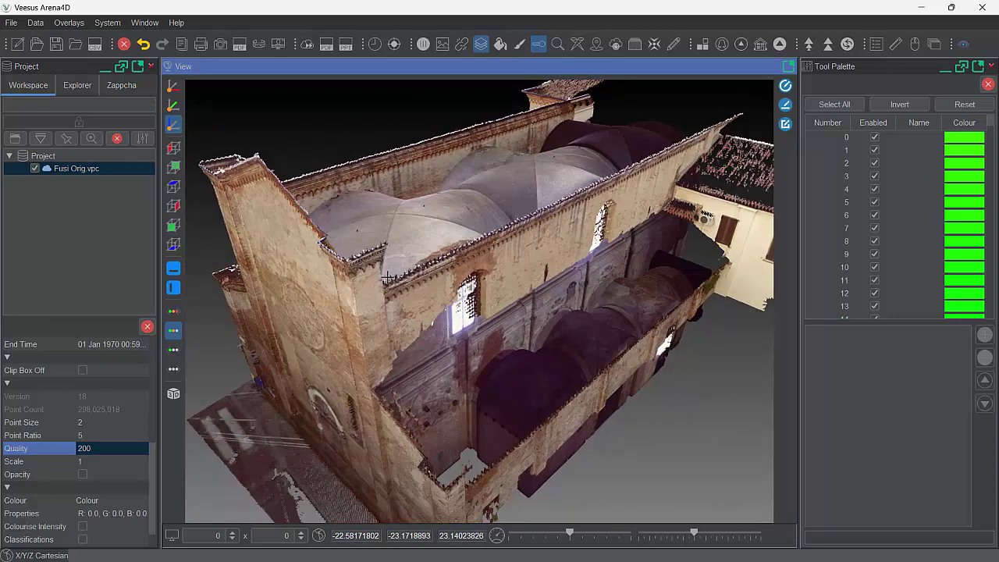
left_click_drag(399, 283, 407, 293)
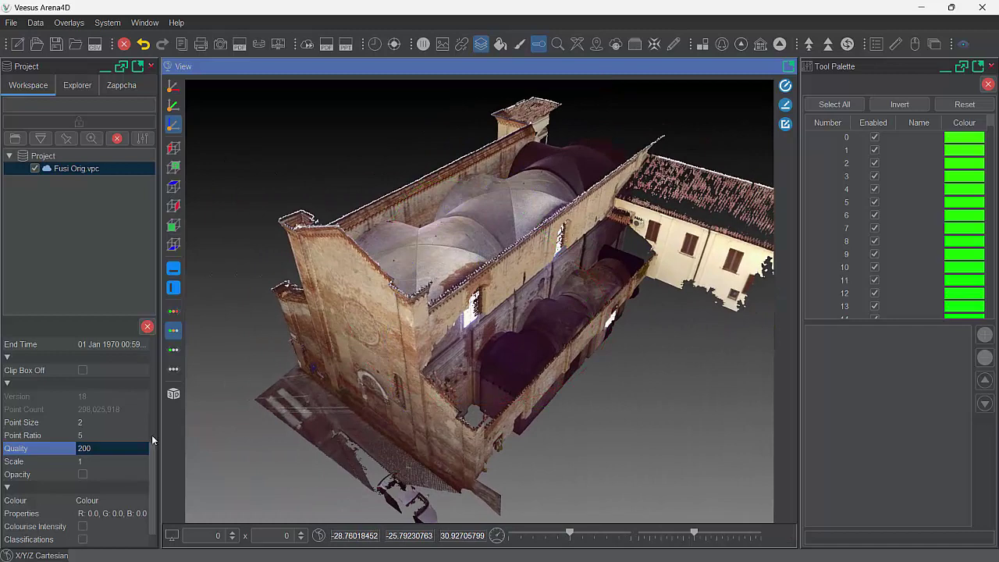
Set the point cloud's Quality back to 100 and compare the church's appearance from another angle.
left_click(113, 447)
type("100")
key("Return")
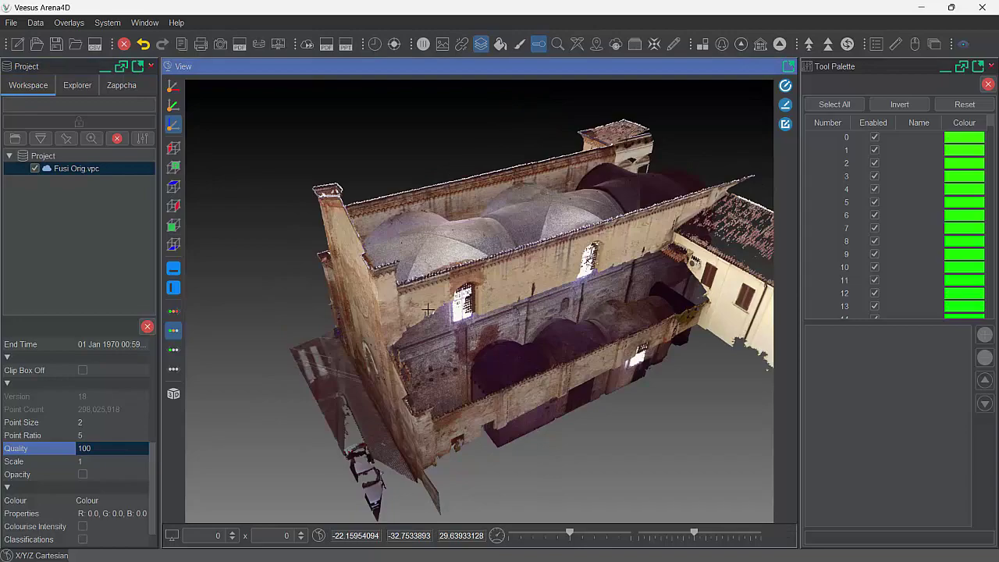
left_click_drag(477, 295, 343, 362)
Try a very low Quality of 5 on the point cloud and view the church with it.
left_click(129, 449)
type("5")
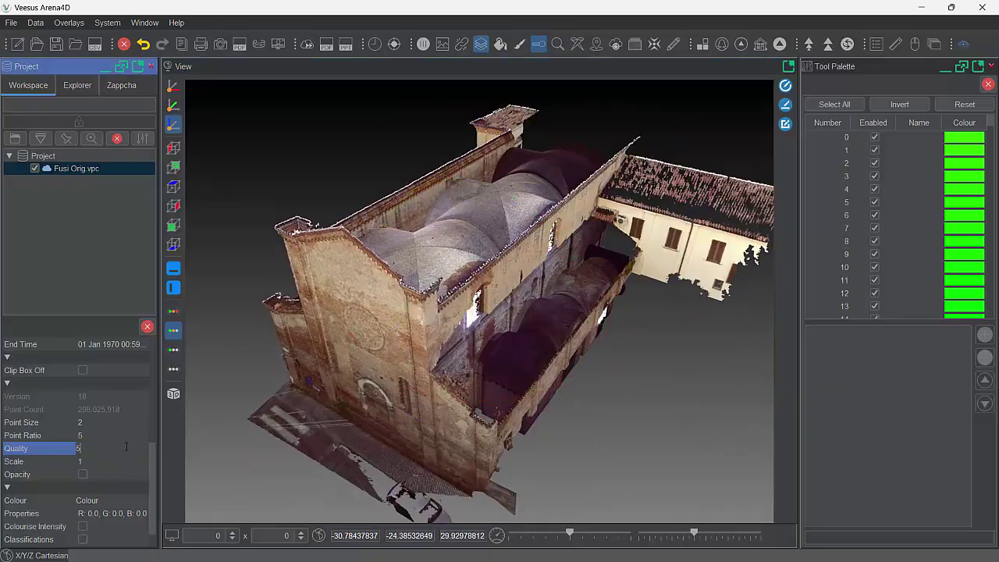
key("Return")
left_click_drag(503, 320, 475, 312)
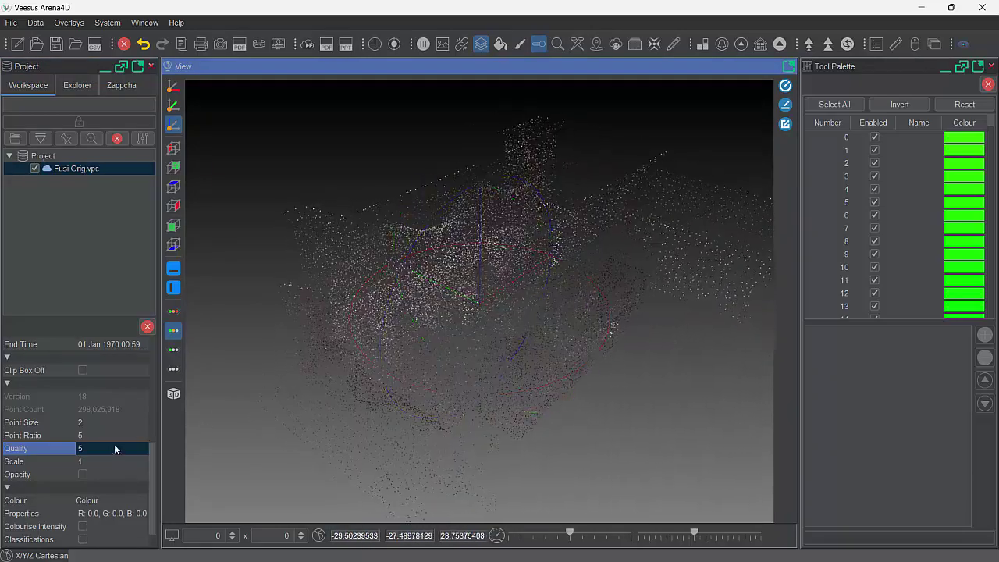
Restore the point cloud's Quality to 100.
left_click(106, 447)
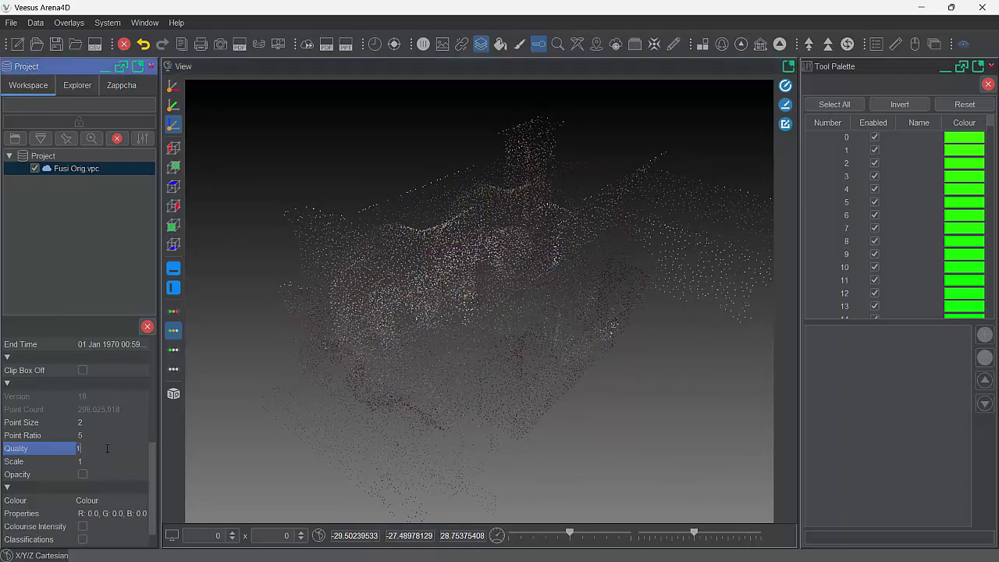
key("Return")
left_click_drag(509, 325, 549, 351)
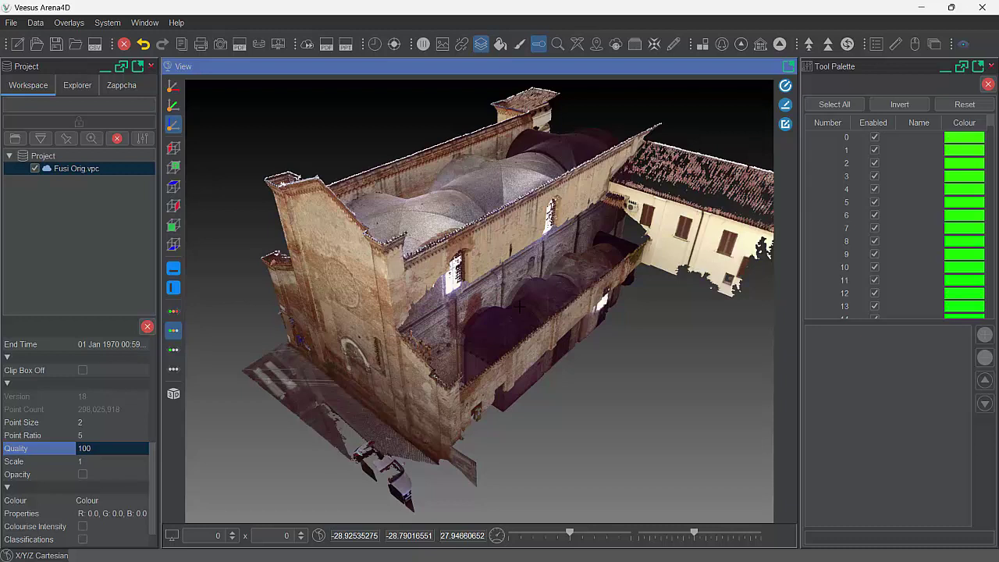
Turn on Opacity for the cloud and look through the church's walls and vaults from several angles.
left_click(82, 473)
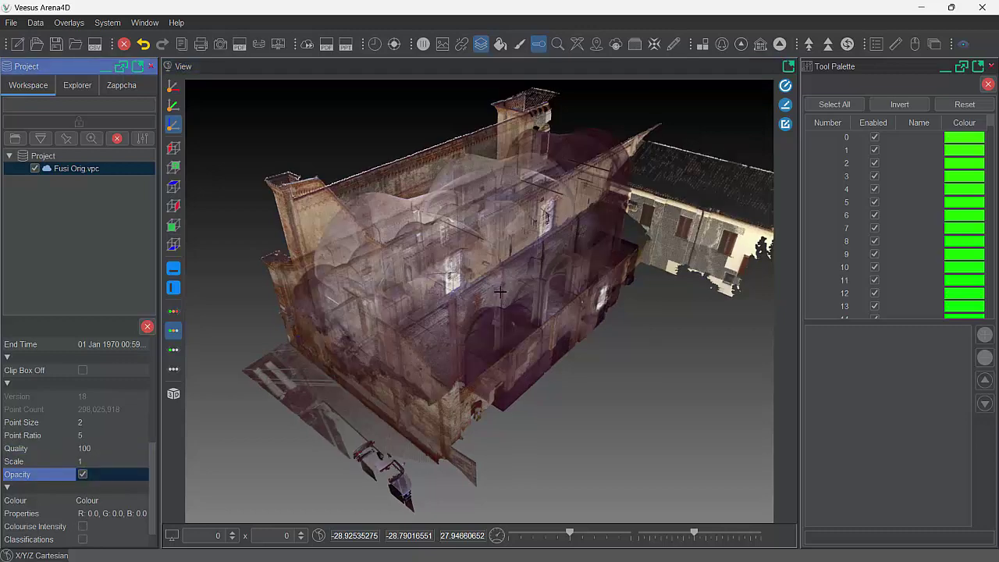
mouse_move(390, 303)
left_mouse_down()
mouse_move(525, 275)
mouse_move(433, 297)
mouse_move(502, 272)
mouse_move(420, 303)
mouse_move(546, 290)
mouse_move(461, 278)
mouse_move(512, 250)
left_mouse_up()
scroll(512, 250, "down", 3)
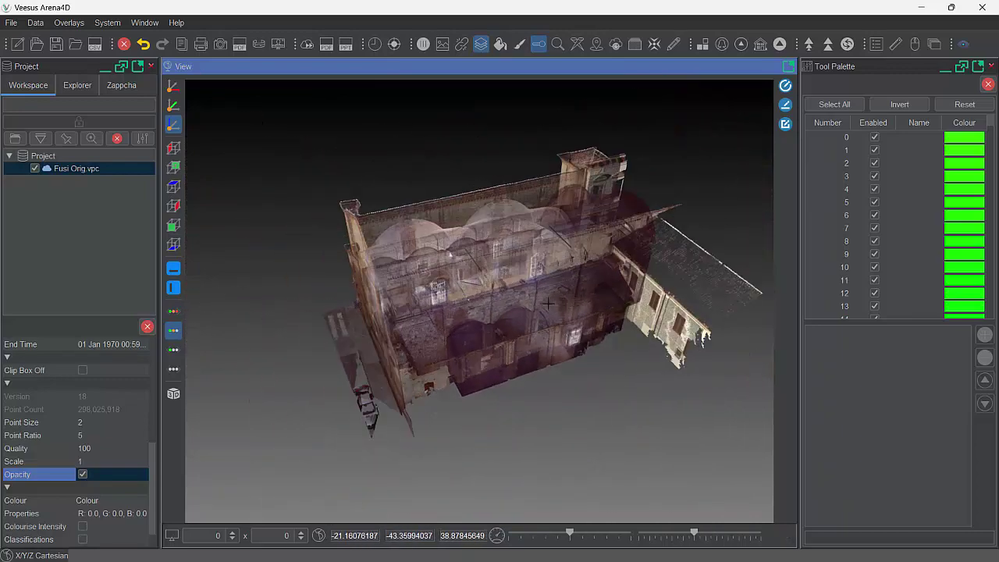
left_click_drag(464, 293, 527, 309)
scroll(462, 301, "up", 5)
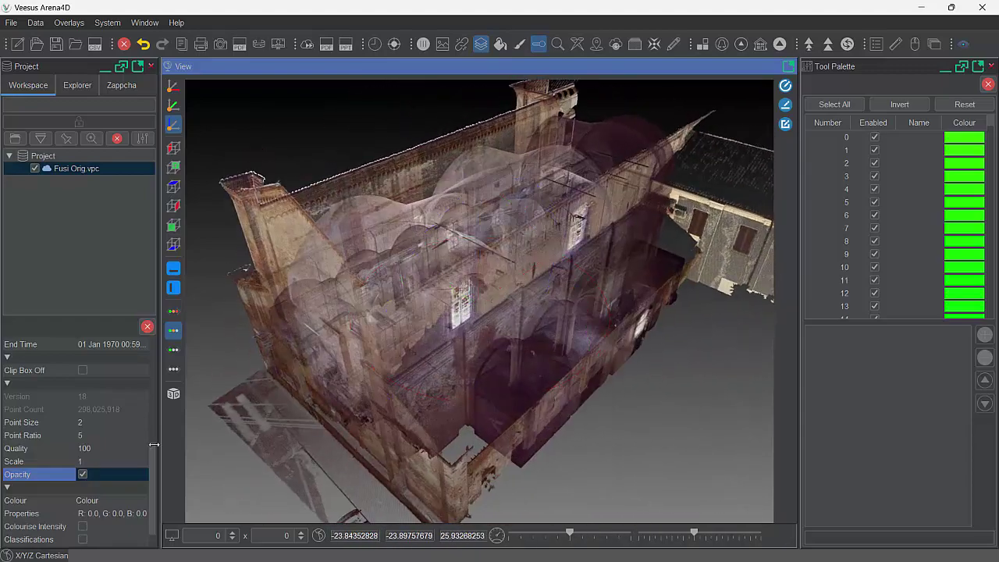
Switch the cloud's Opacity off and on again to compare, and inspect the church interior in the see-through display.
left_click(83, 475)
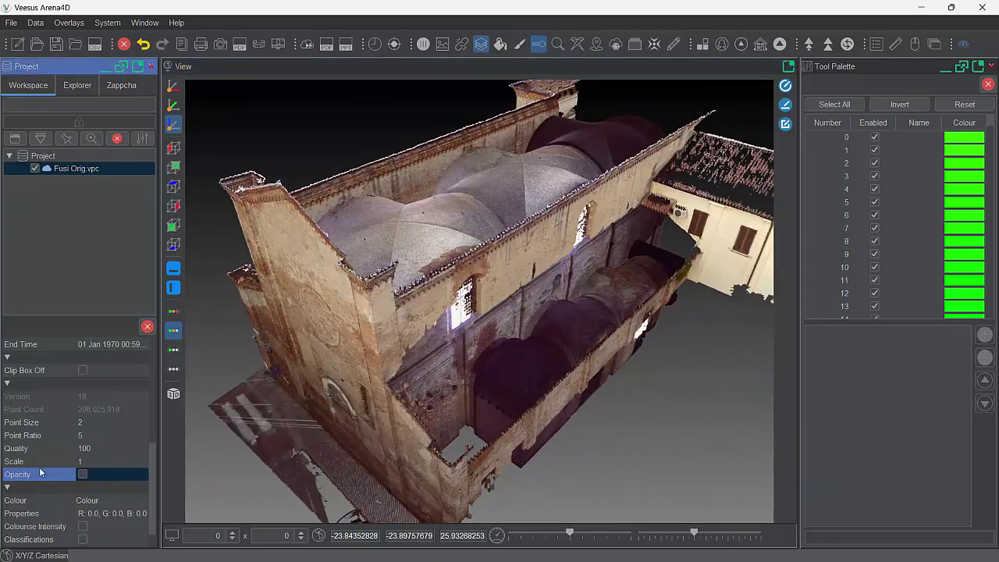
left_click(82, 475)
left_click_drag(269, 413, 289, 351)
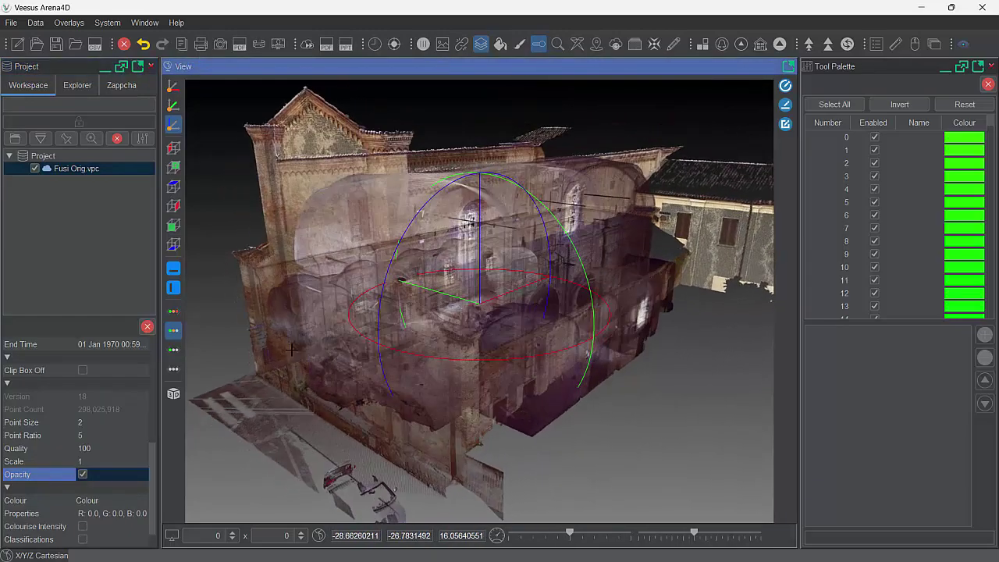
scroll(394, 318, "up", 10)
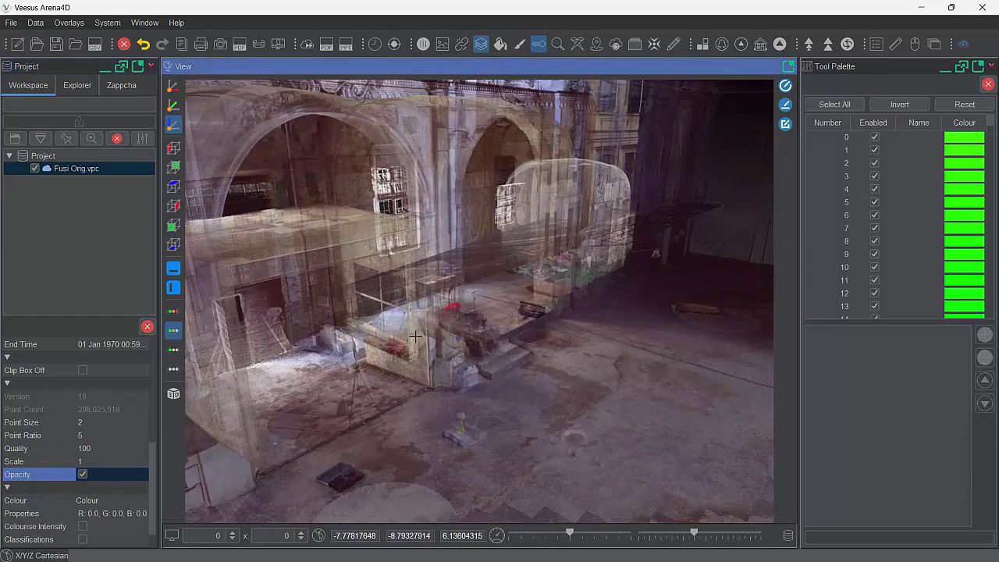
left_click_drag(415, 336, 573, 337)
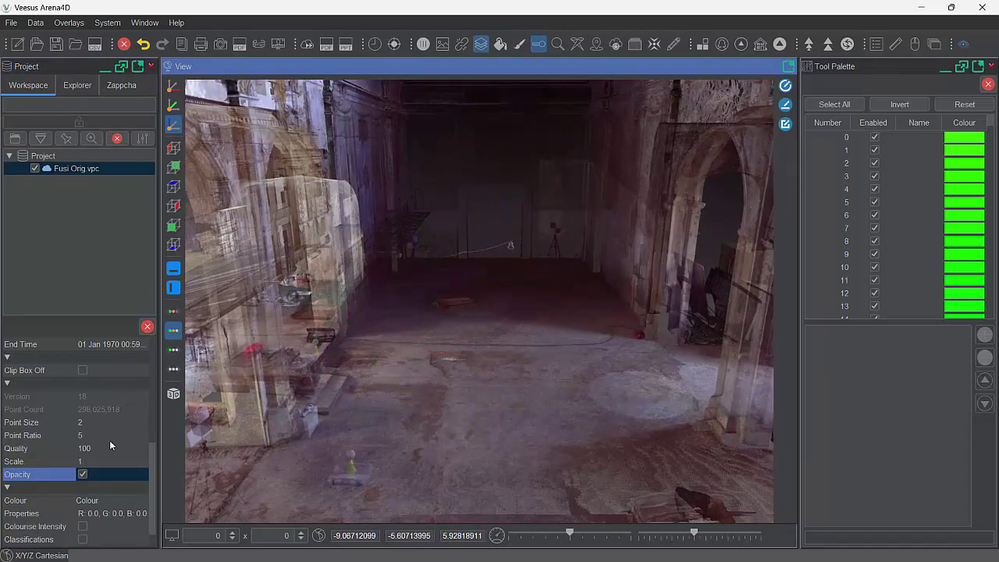
Turn off Opacity for the cloud and bring the whole church back into view from outside.
left_click(82, 475)
left_click_drag(472, 255, 488, 324)
scroll(489, 325, "down", 8)
scroll(488, 325, "down", 10)
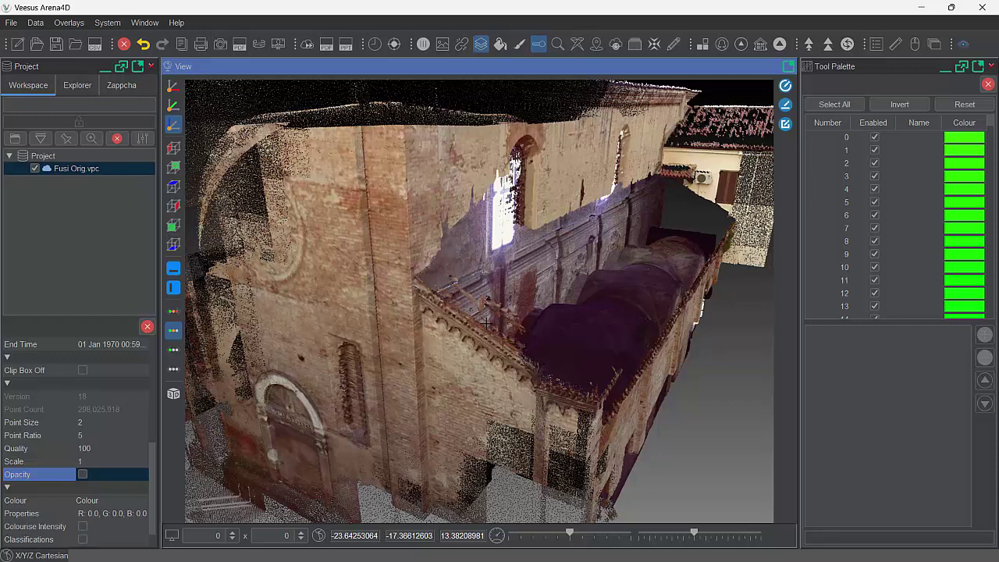
left_click_drag(483, 317, 450, 326)
scroll(479, 334, "down", 3)
right_click_drag(450, 326, 431, 315)
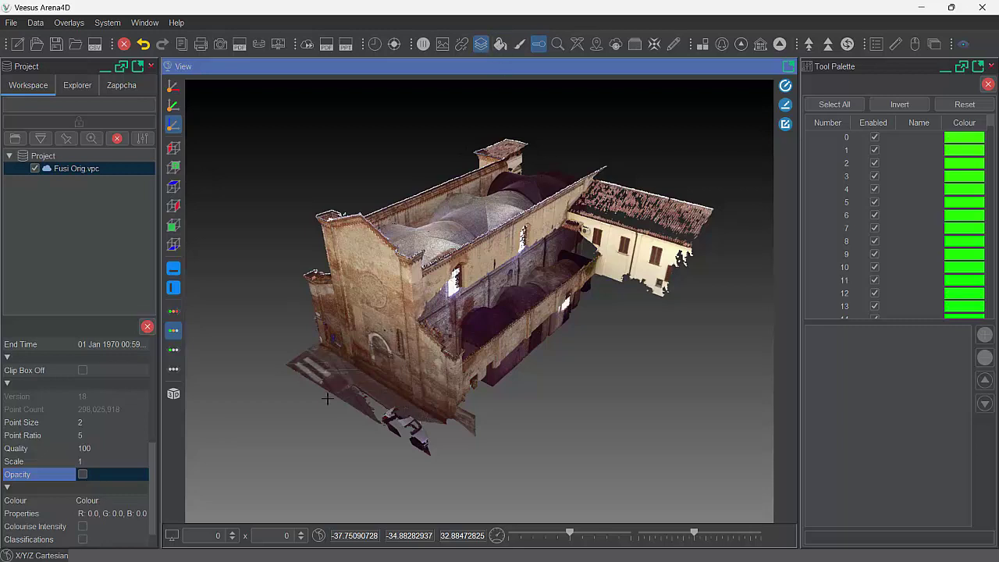
Try a slight Blue adjustment in the cloud's colour properties, reset all the colour adjustments and close them.
left_click(123, 511)
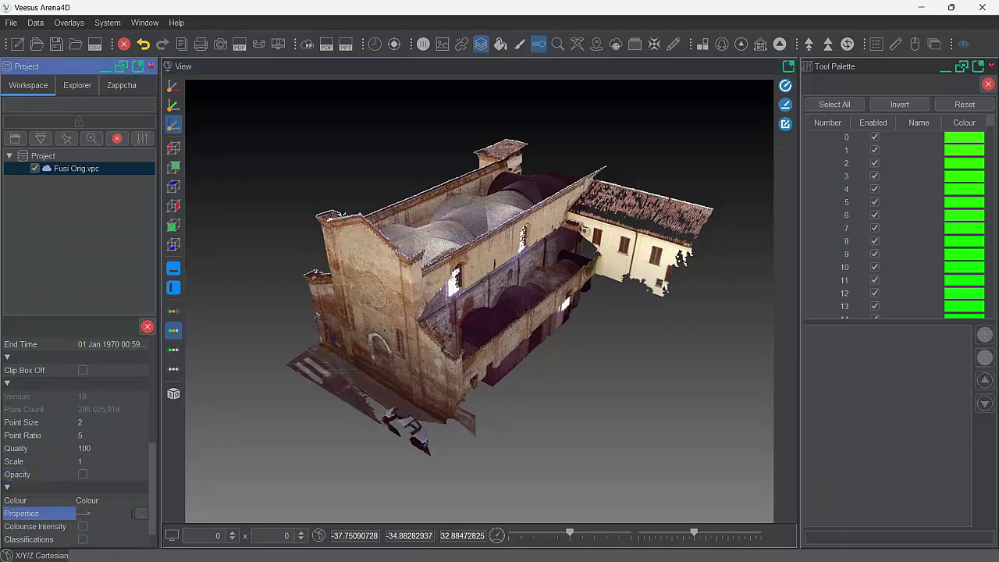
left_click(140, 513)
mouse_move(349, 492)
left_mouse_down()
mouse_move(392, 493)
mouse_move(279, 496)
mouse_move(349, 496)
left_mouse_up()
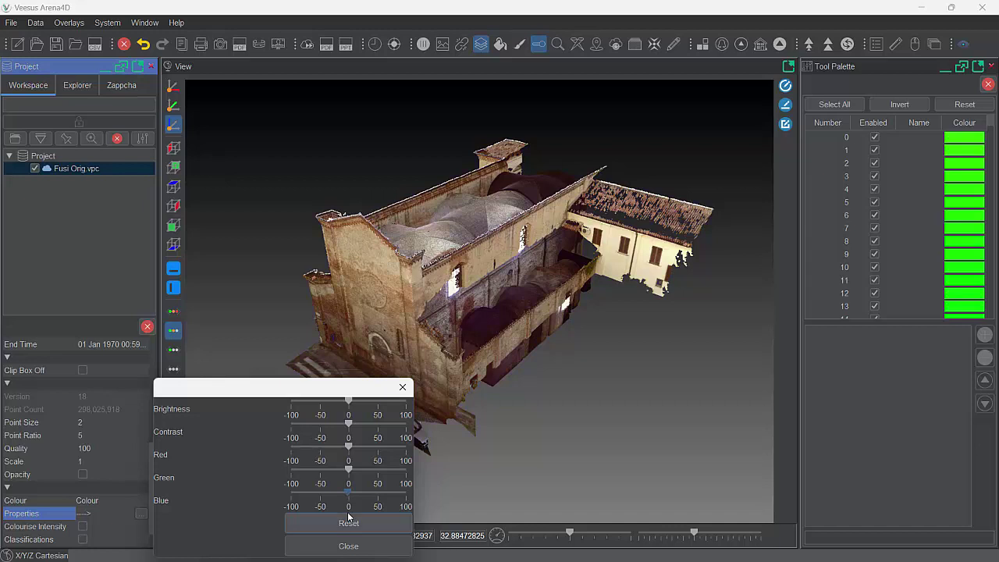
left_click(348, 521)
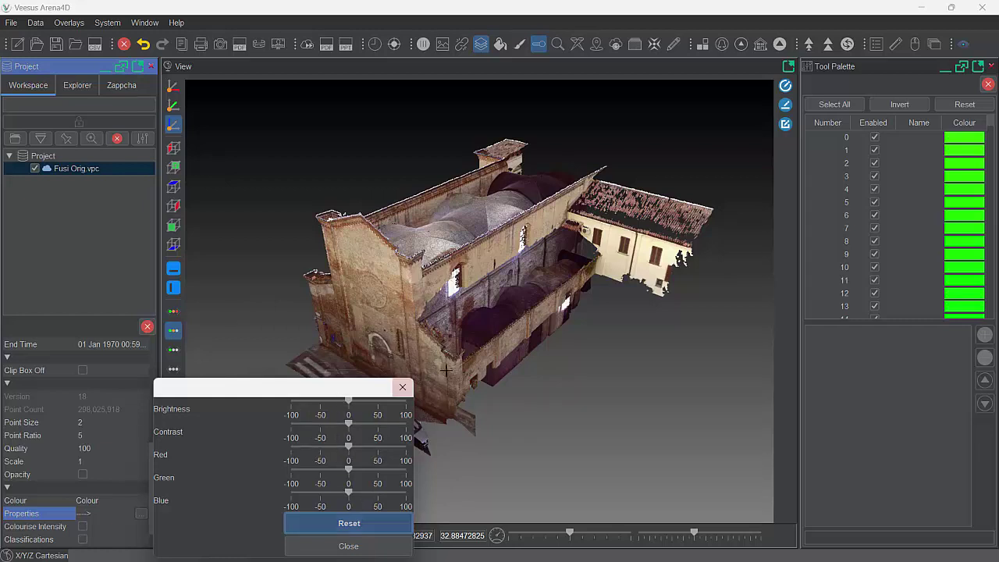
left_click(360, 545)
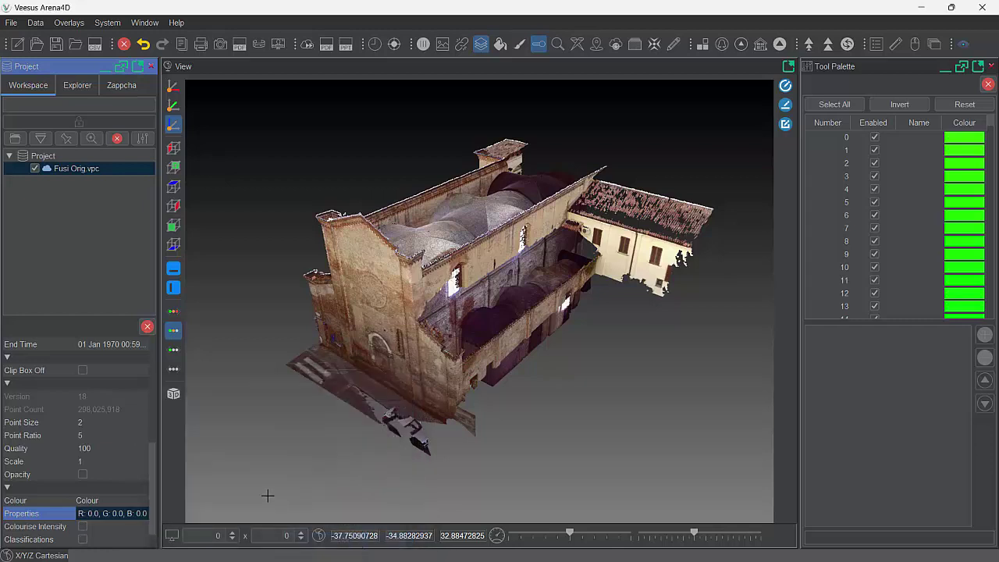
Turn on Colourise Intensity for the cloud and switch the view's false-colour display on and off again.
left_click(83, 527)
left_click(82, 526)
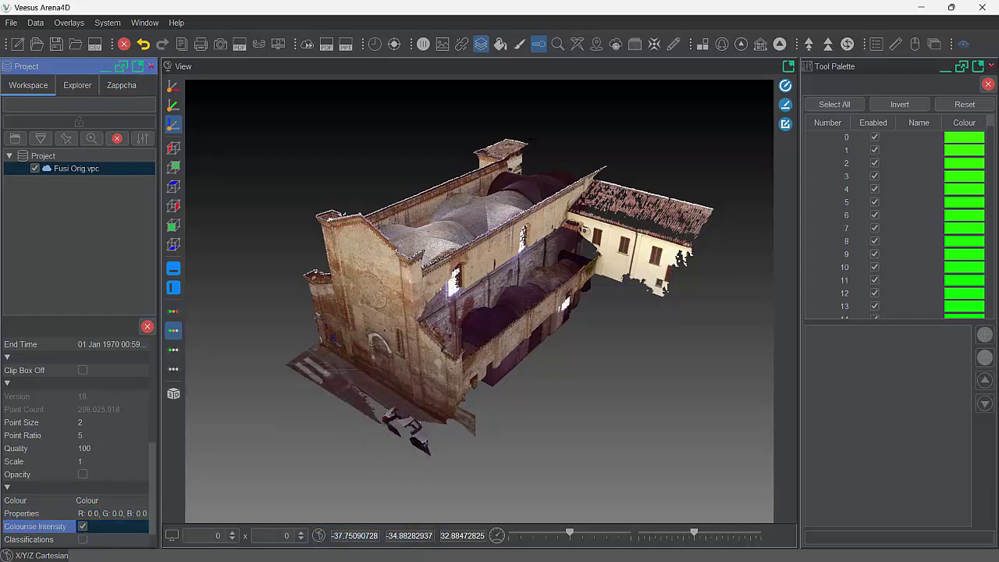
left_click(499, 44)
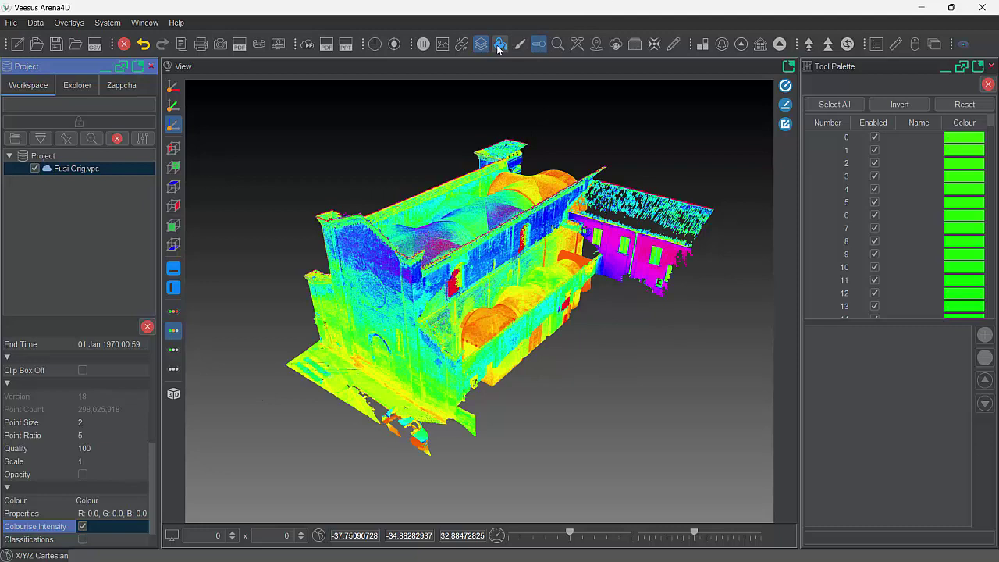
left_click(499, 47)
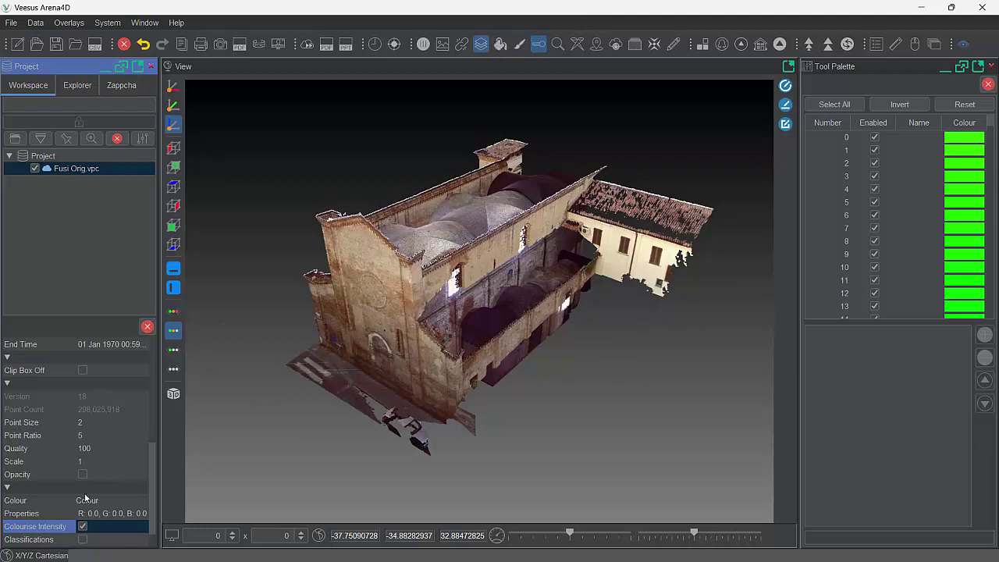
Display the cloud by Classifications with Colourise Intensity off, and look through the list of class numbers and colours.
left_click(82, 539)
left_click(82, 539)
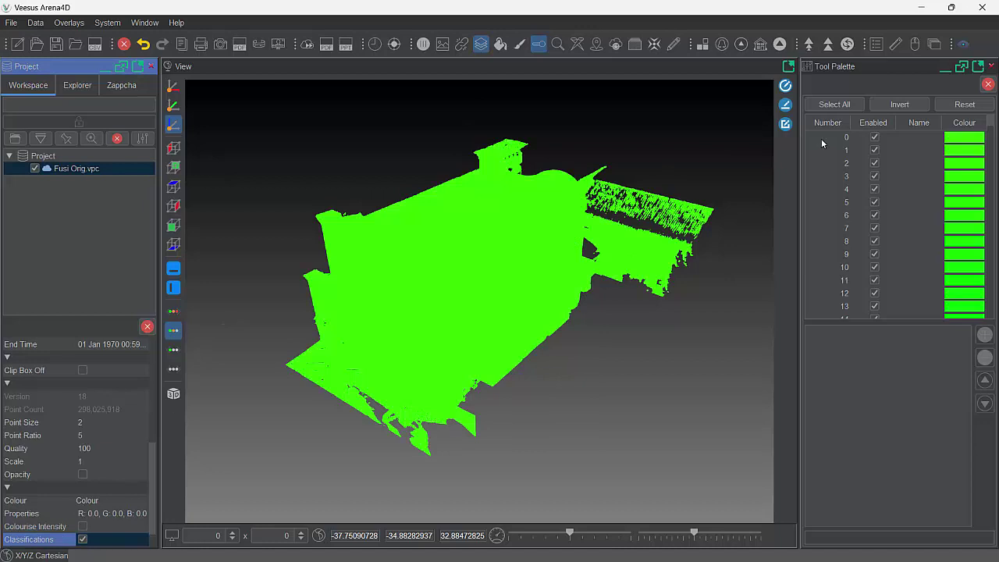
scroll(893, 190, "down", 20)
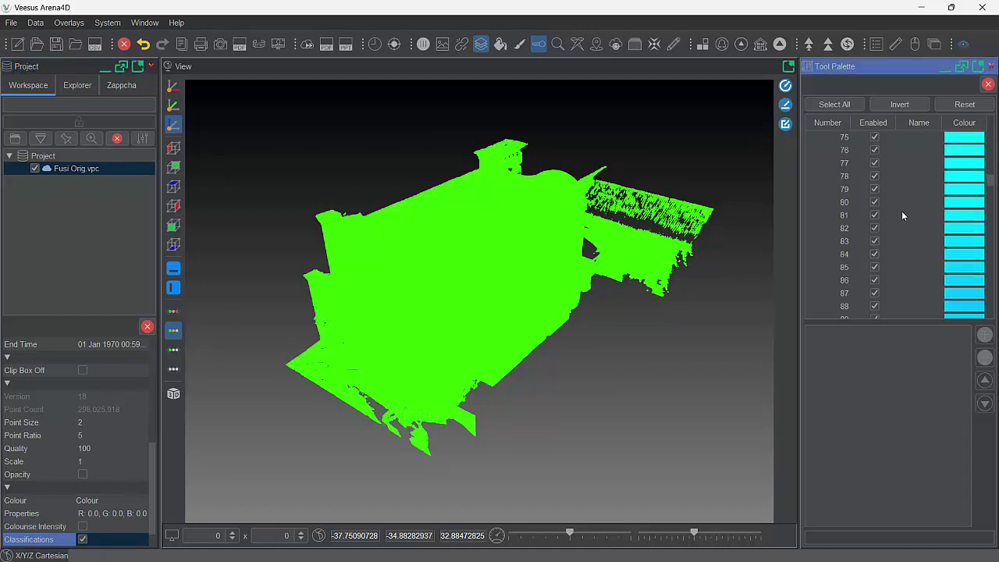
scroll(902, 210, "up", 20)
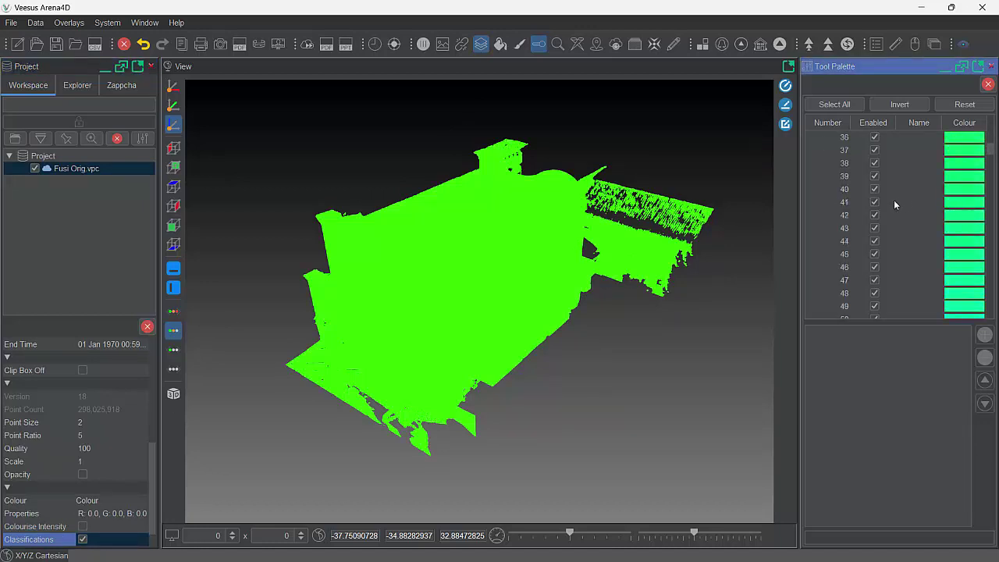
scroll(546, 250, "up", 5)
scroll(532, 263, "down", 4)
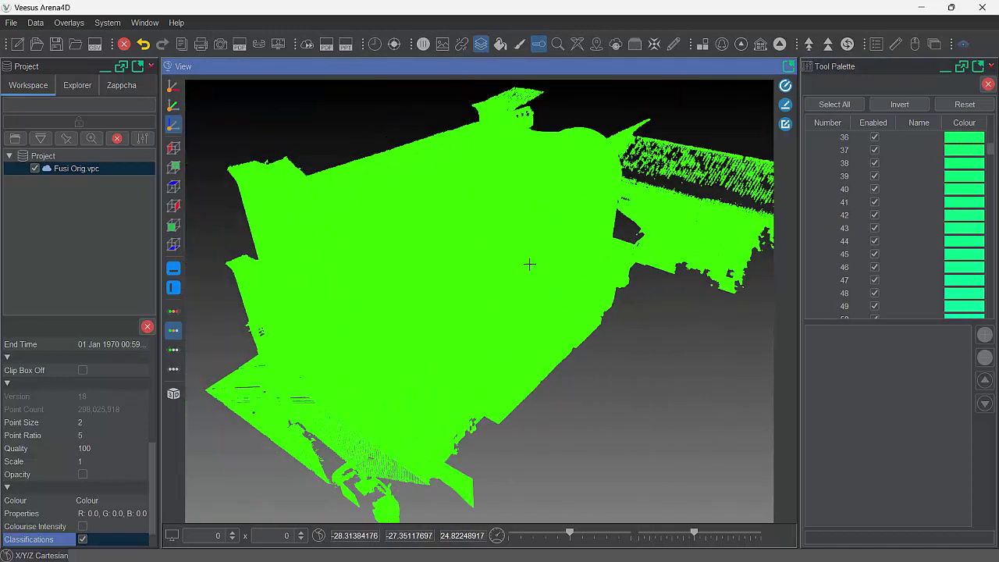
scroll(889, 209, "up", 12)
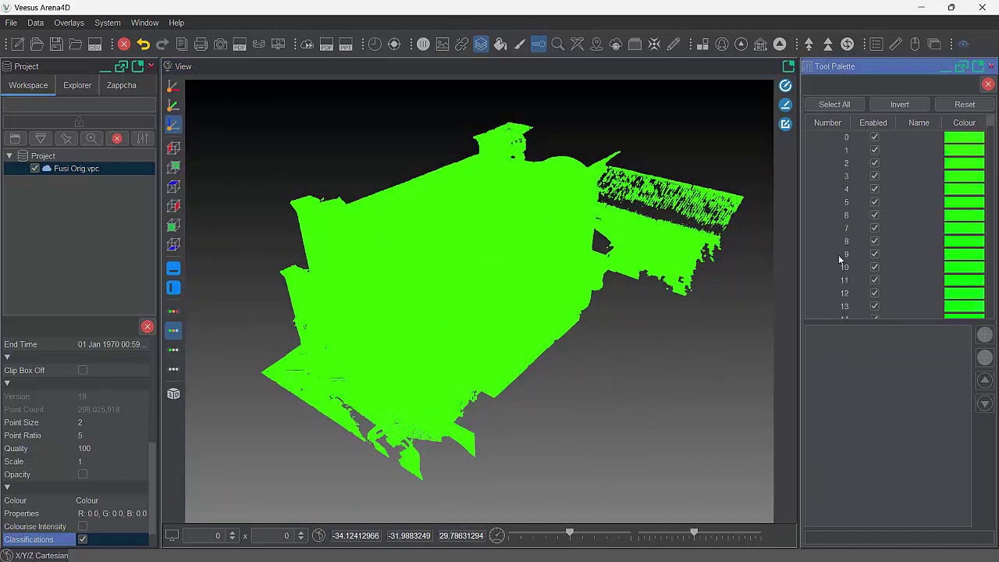
Hide and reshow the classification list, and turn off Classifications for the cloud.
left_click(484, 49)
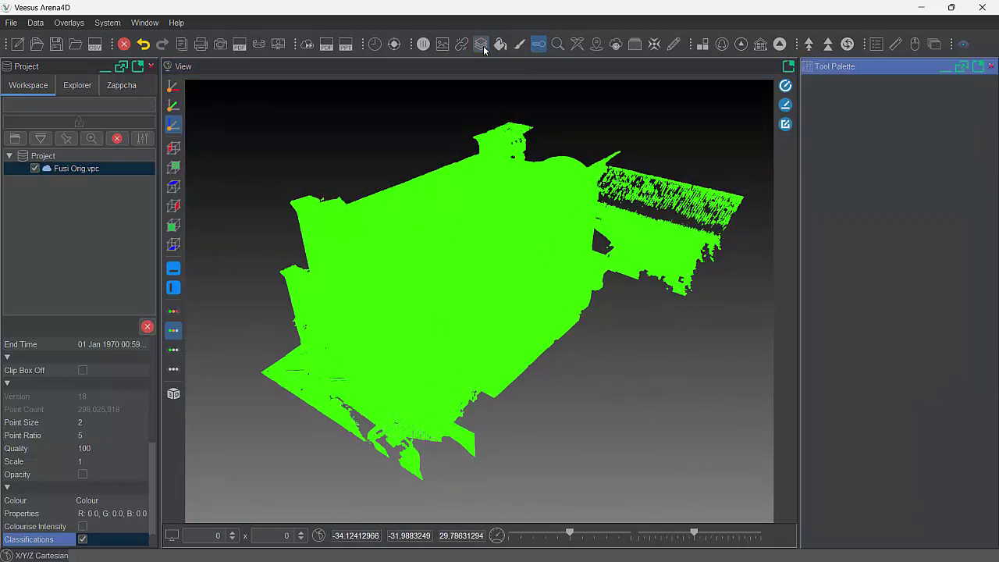
left_click(484, 47)
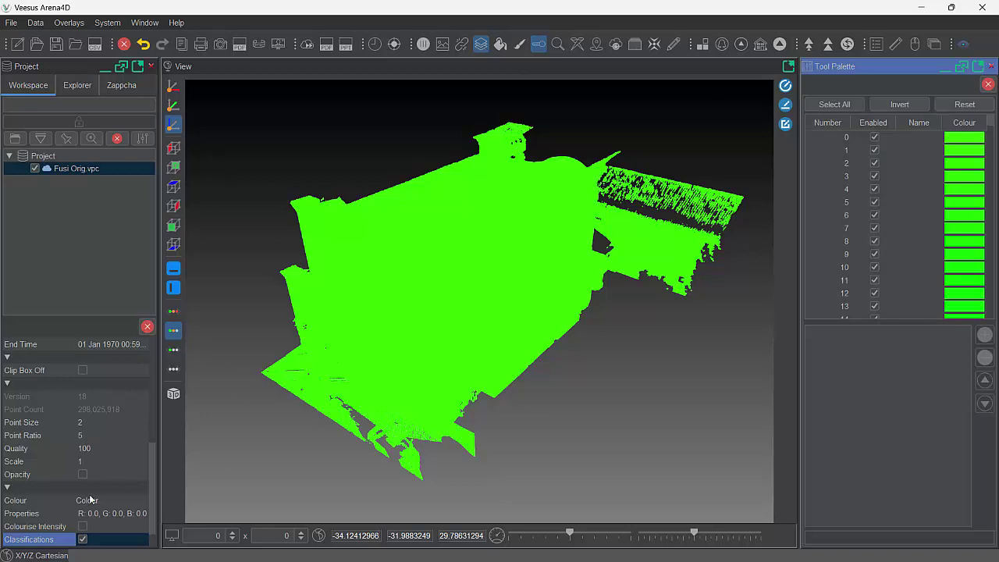
left_click(82, 540)
Set the Fusi Orig.vpc cloud's X, Y and Z position values to 0.
scroll(104, 415, "up", 5)
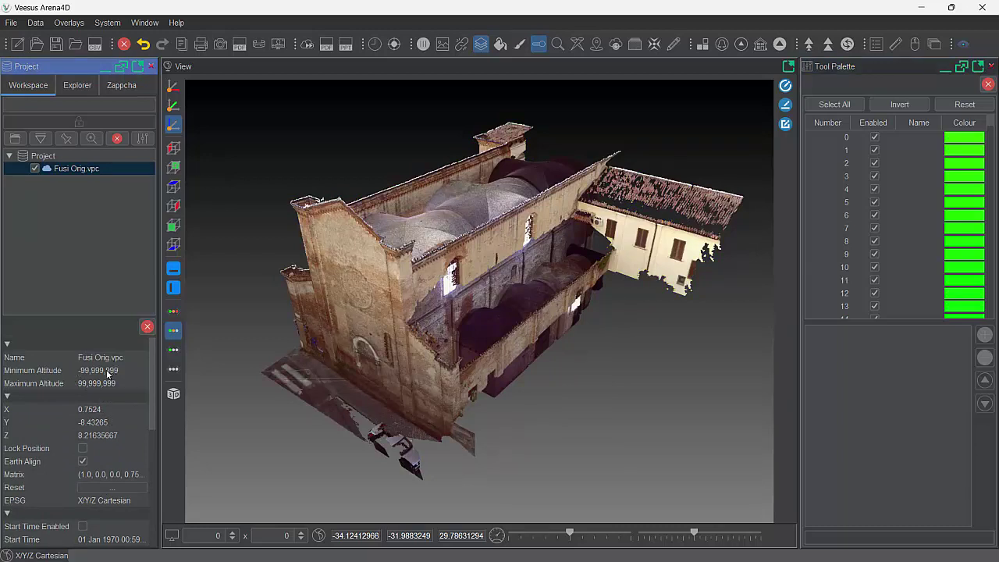
scroll(101, 406, "down", 1)
scroll(114, 438, "down", 5)
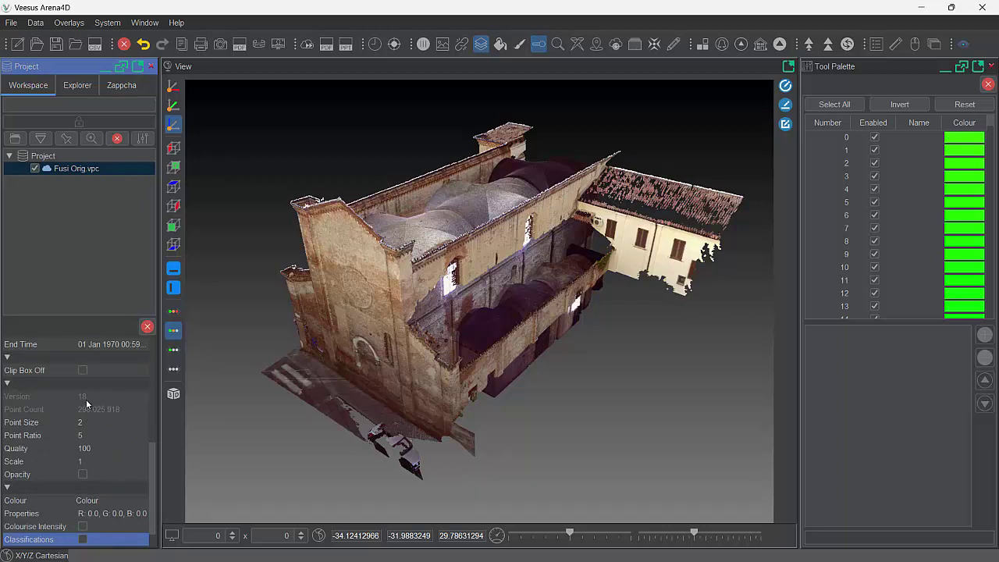
scroll(95, 411, "up", 6)
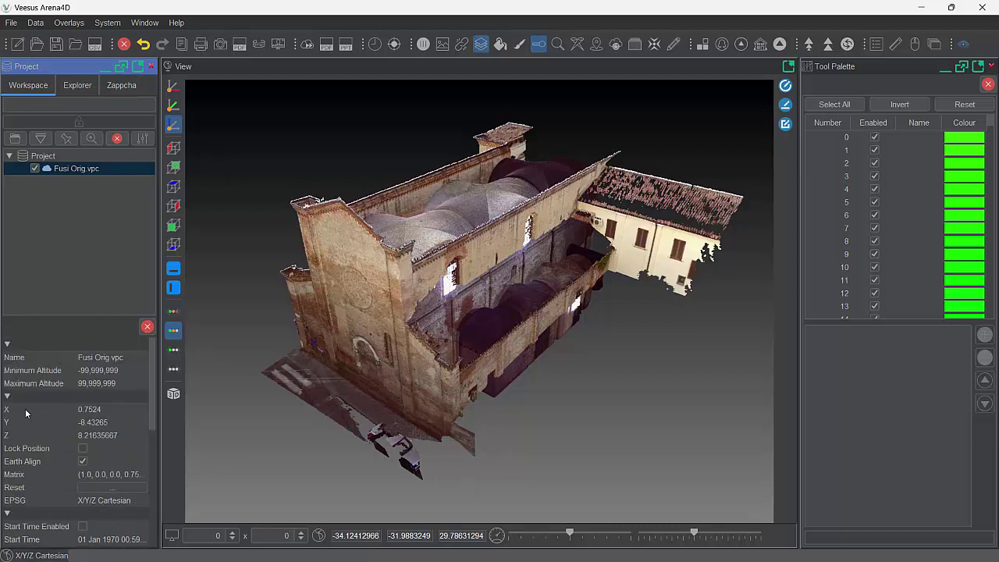
left_click(104, 410)
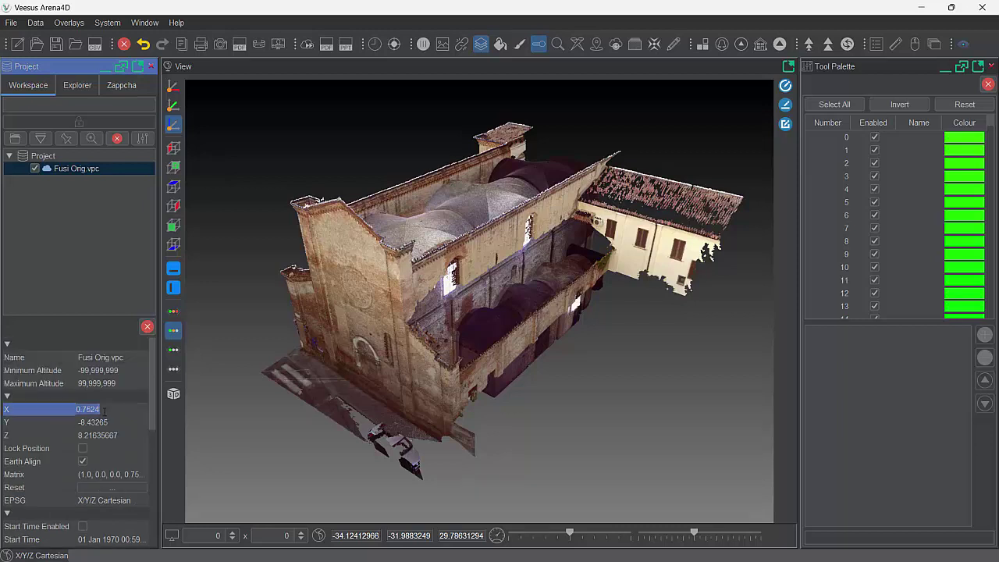
type("0")
left_click(104, 422)
type("0")
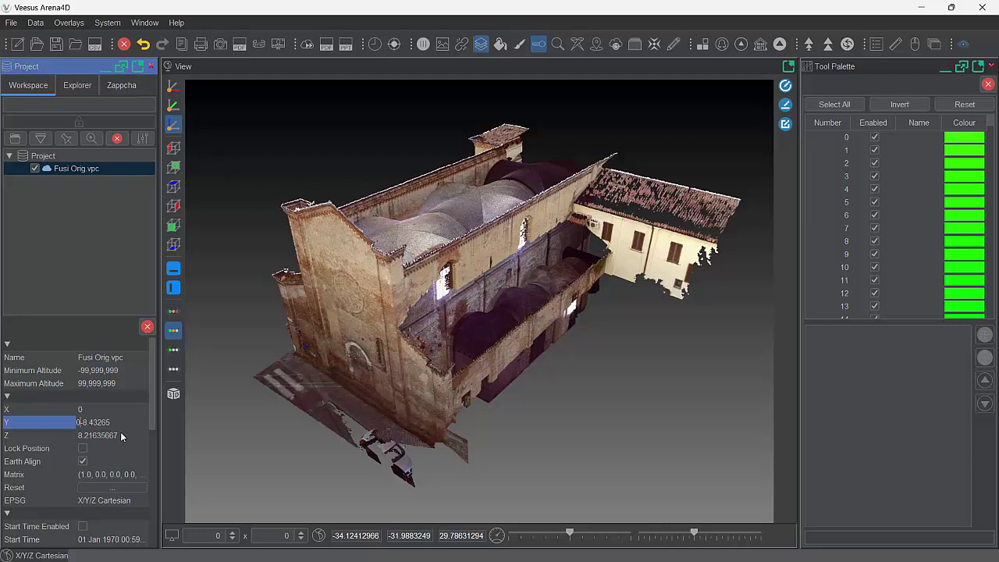
left_click_drag(114, 423, 92, 437)
type("00")
key("Return")
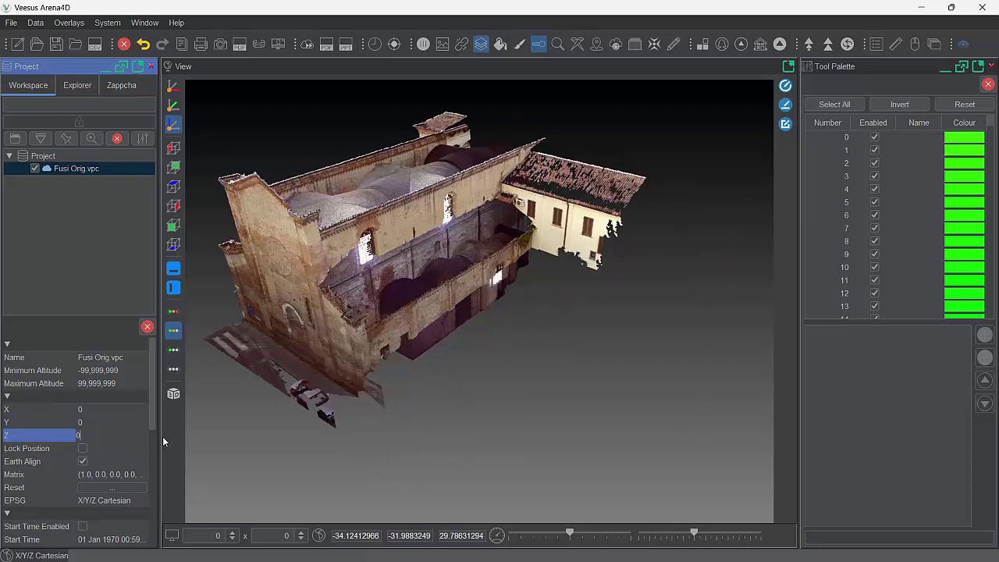
Turn on the move manipulator and shift the cloud down to Z about -2.18 and along Y to about 2.59.
double_click(436, 298)
left_click_drag(476, 319, 453, 310)
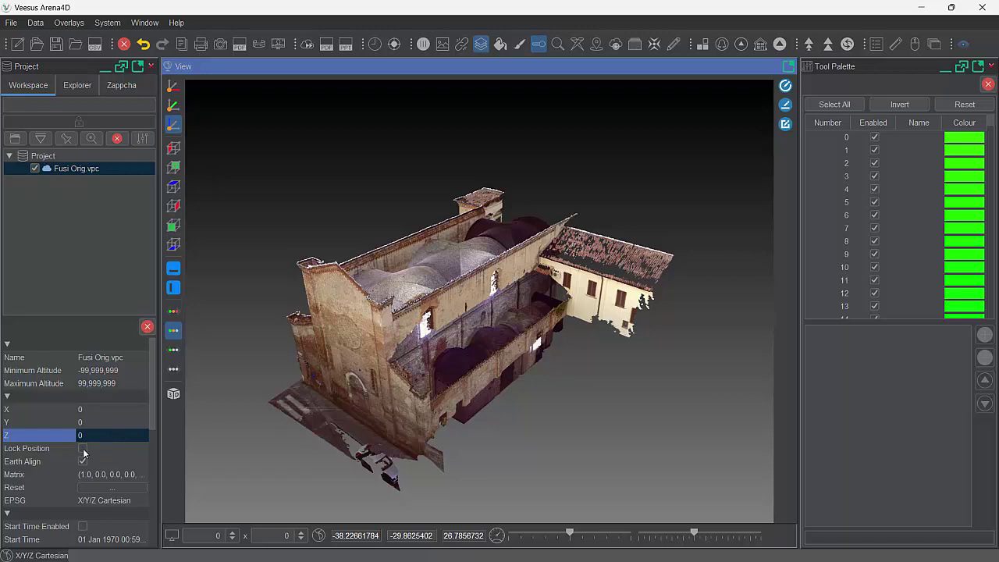
left_click(918, 46)
left_click_drag(485, 232, 484, 264)
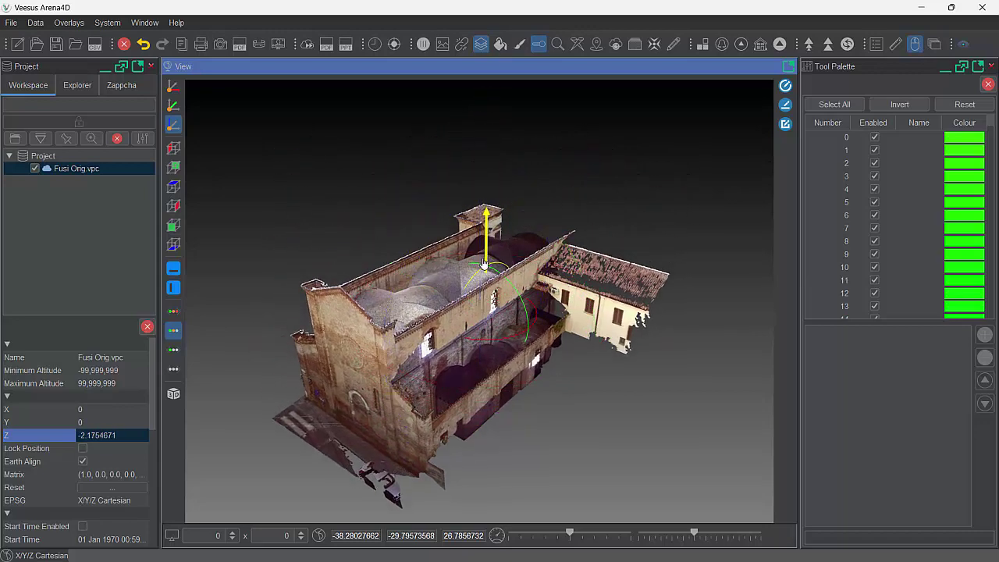
scroll(484, 264, "down", 5)
left_click_drag(465, 308, 380, 354)
left_click_drag(450, 258, 476, 262)
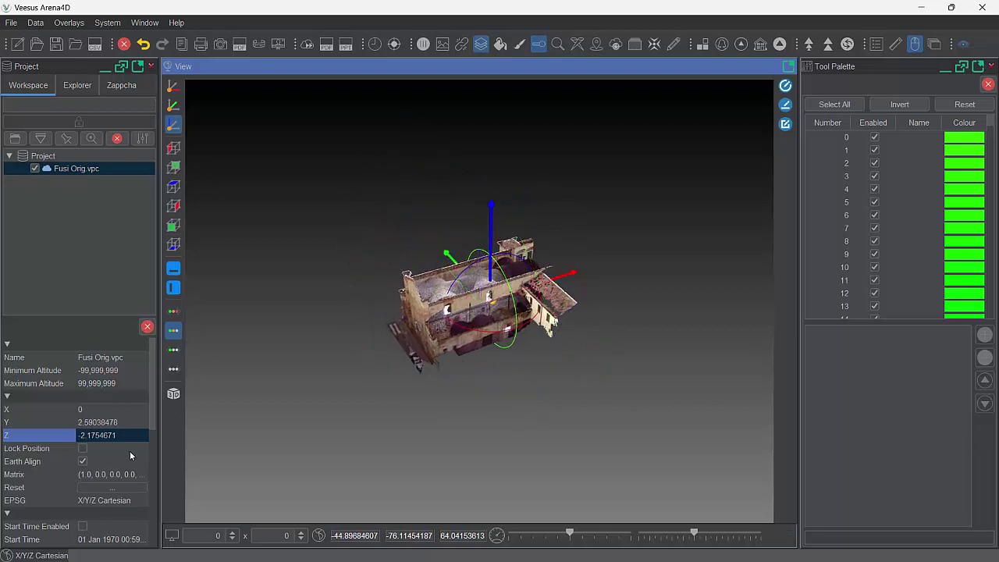
Switch Lock Position on and off again for the cloud, and turn off the move manipulator.
left_click(83, 450)
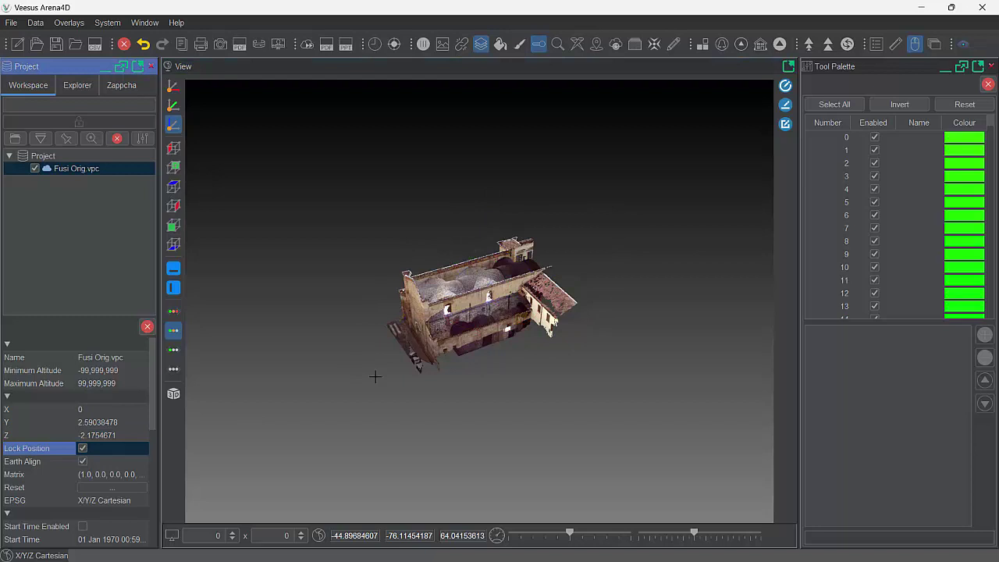
left_click(82, 450)
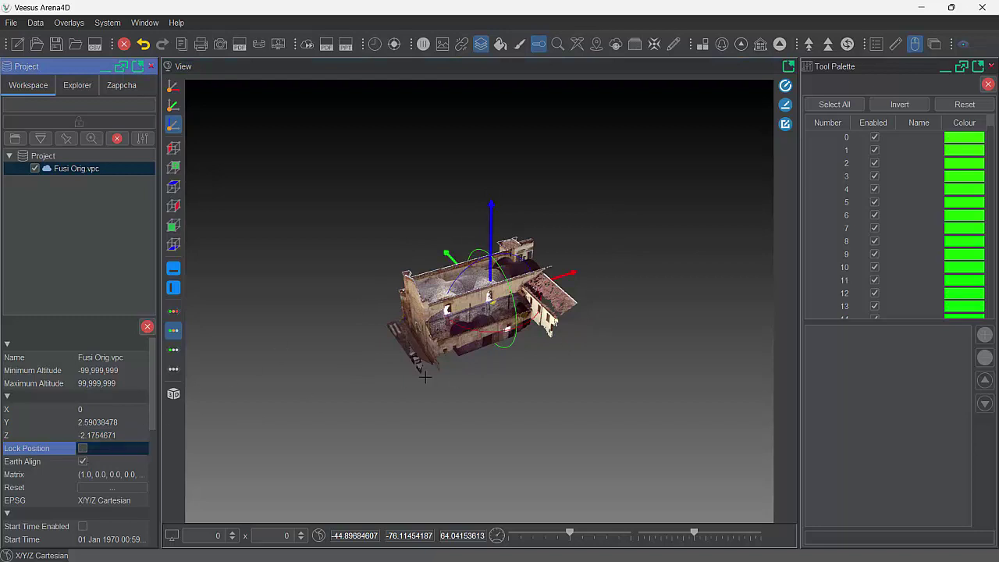
left_click(913, 45)
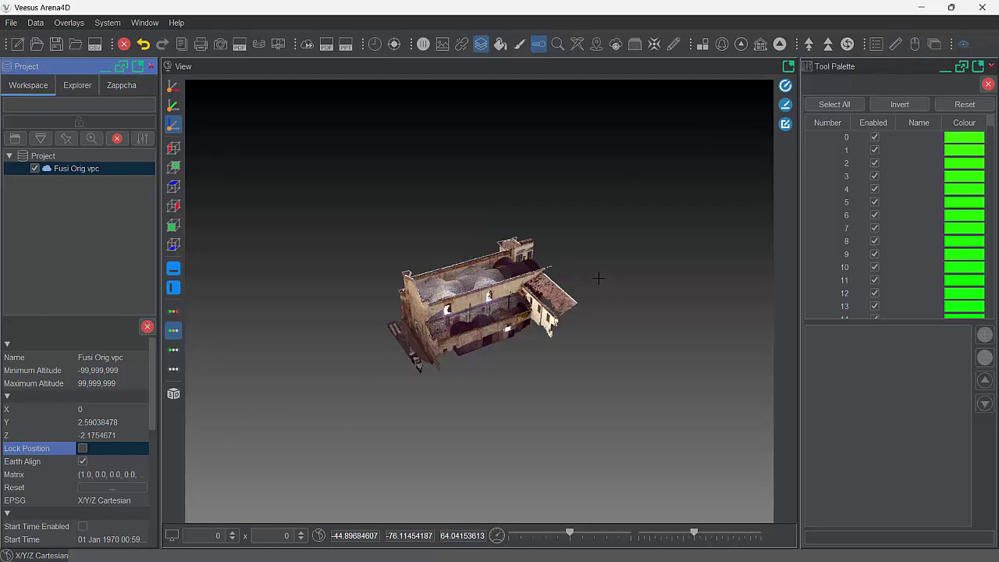
Open the cloud's list of EPSG coordinate system choices.
scroll(463, 365, "up", 5)
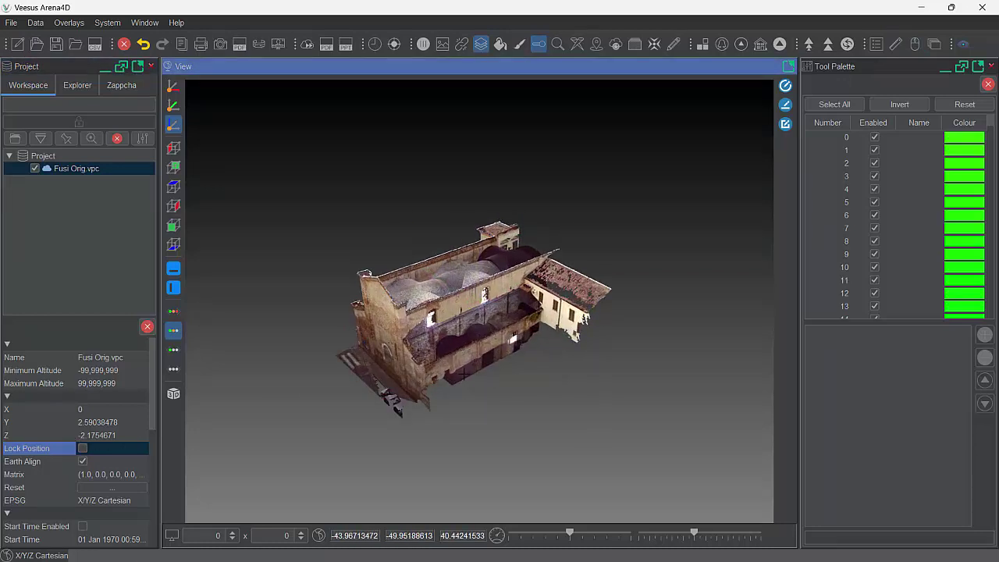
scroll(464, 375, "up", 2)
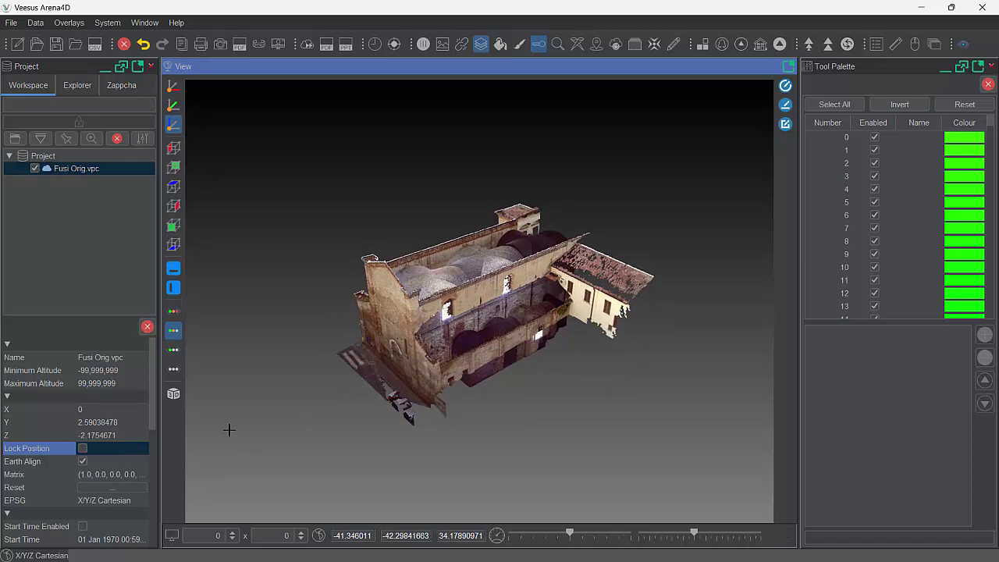
scroll(233, 437, "down", 1)
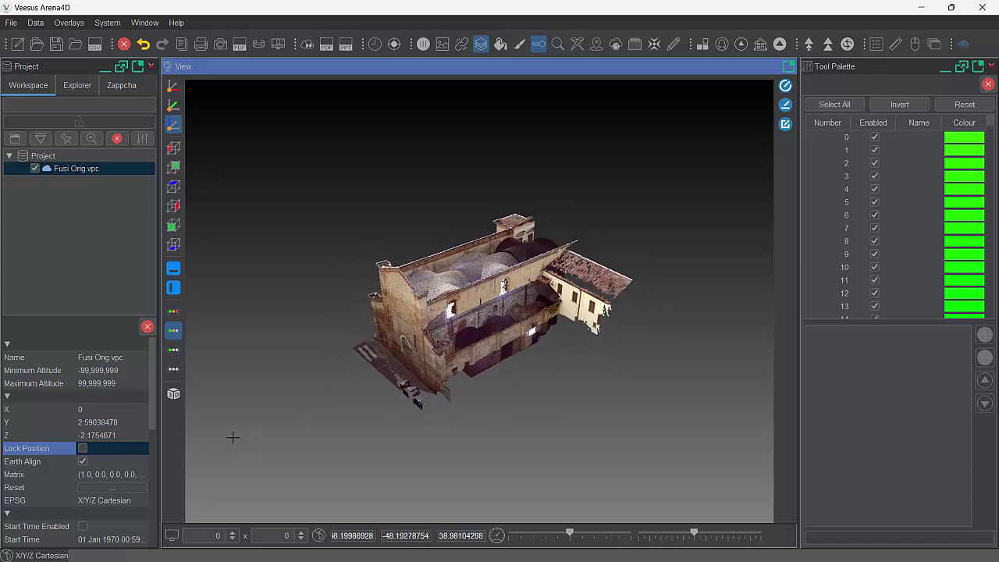
left_click(114, 498)
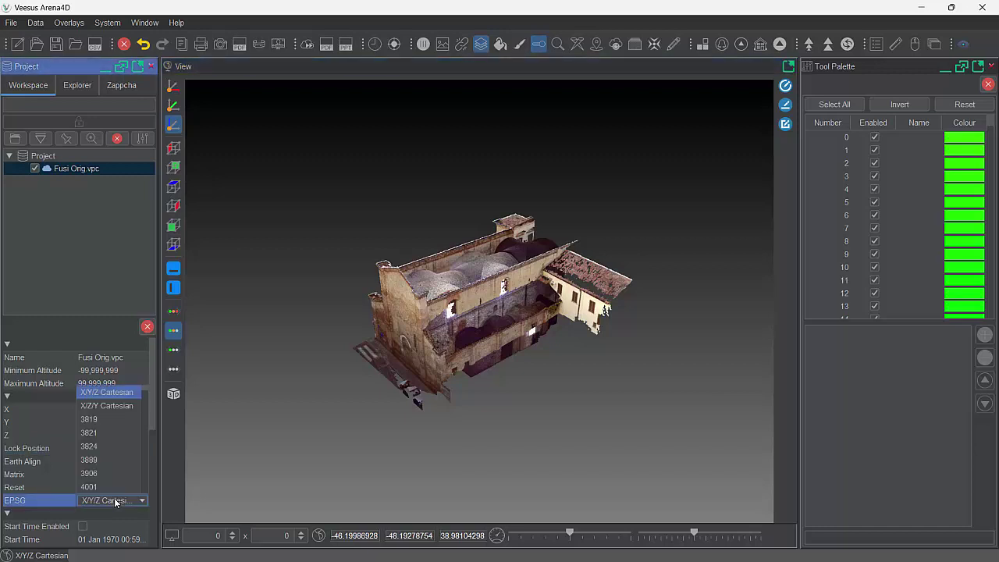